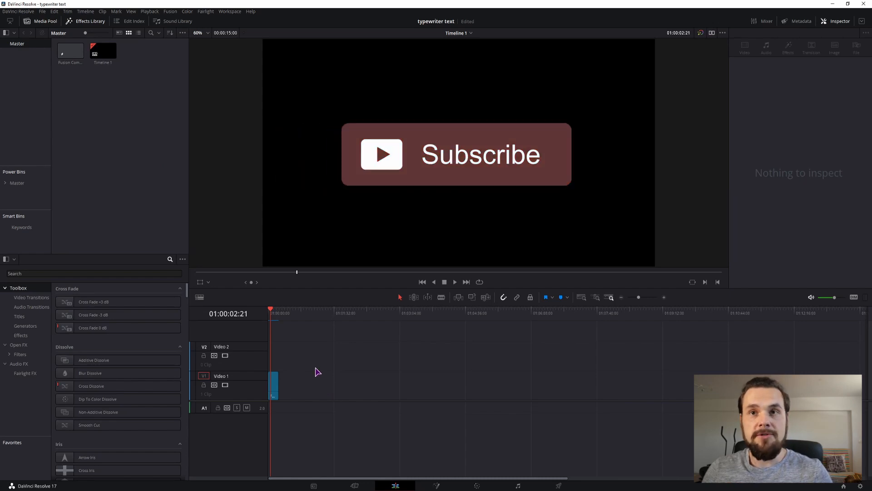
left_click(41, 23)
left_click(42, 23)
right_click(132, 120)
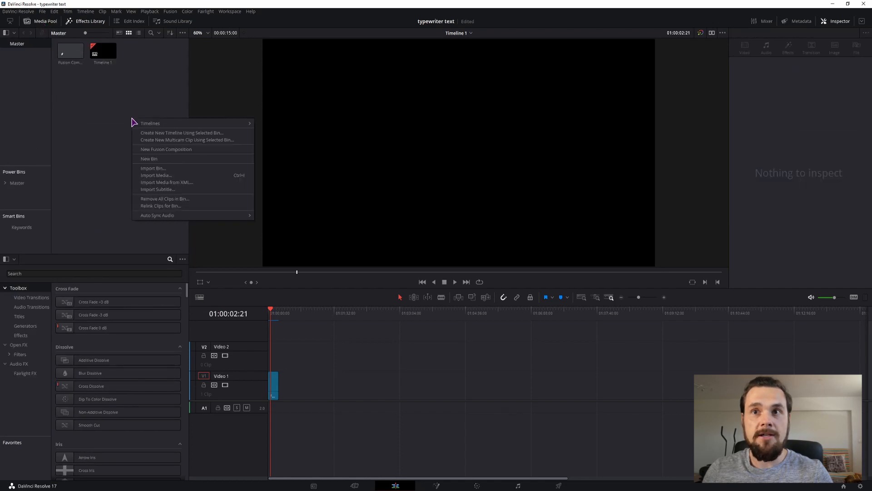
left_click(161, 151)
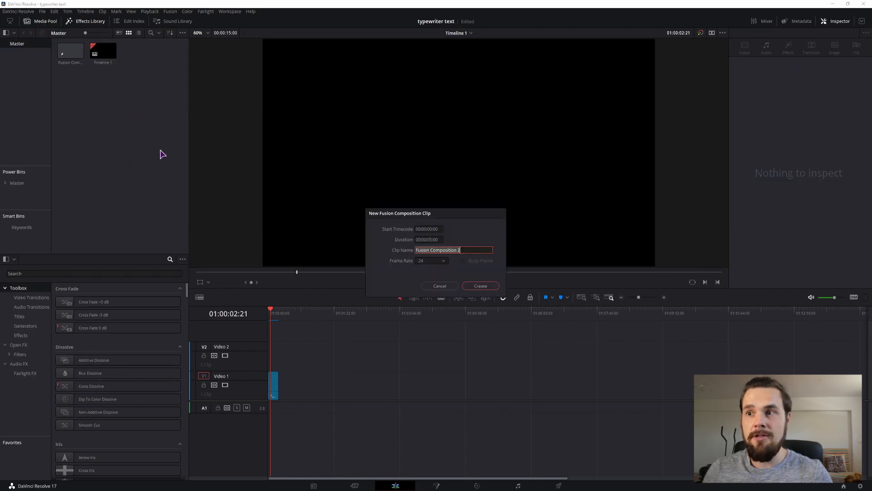
left_click(439, 286)
Open the existing Fusion composition on the Fusion page and add a Text+ node in an empty area of the node graph
left_click_drag(71, 51, 207, 260)
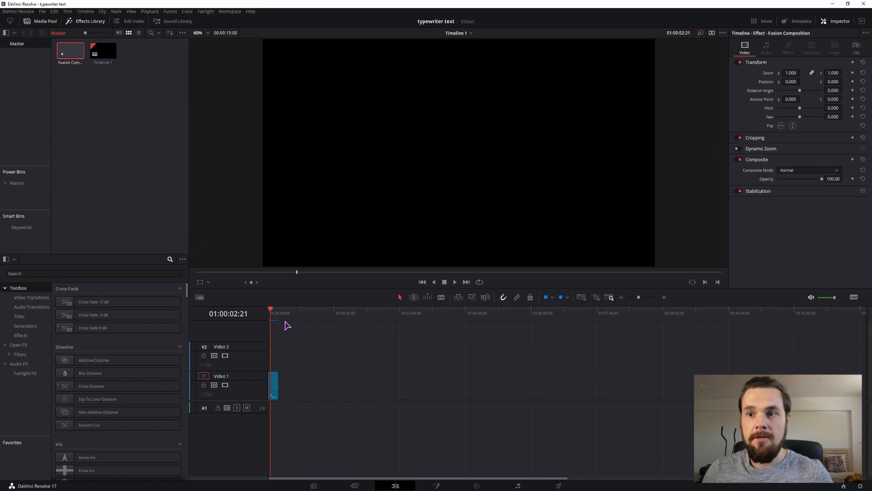
left_click(436, 485)
left_click(384, 406)
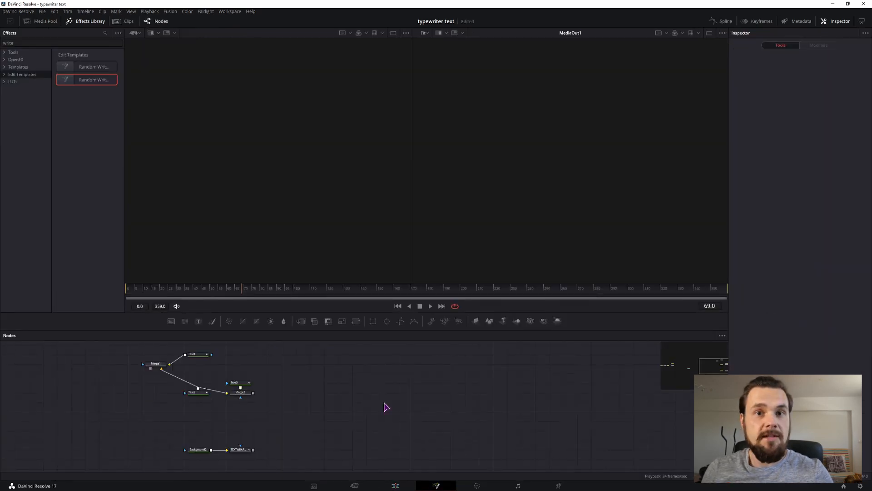
left_click(198, 321)
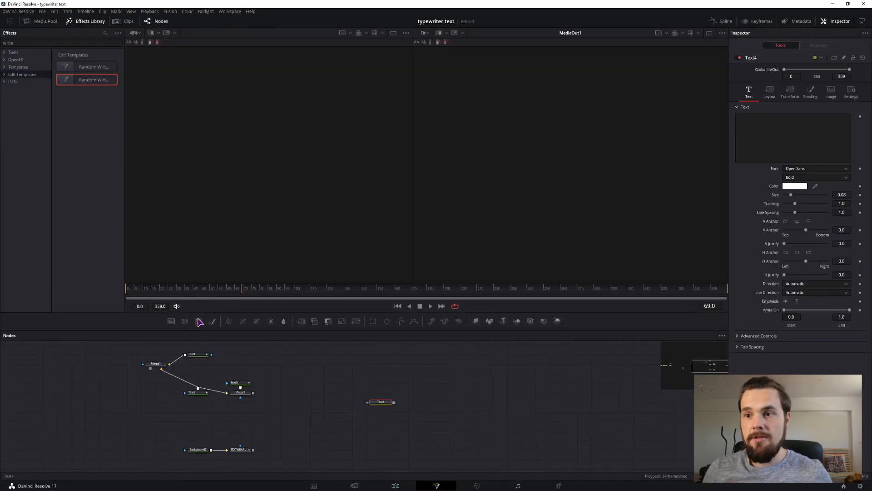
Enter "TYPEWRITER EFFECT" and "in DaVinci Resolve 17" on two lines in the new text node and display it in the right viewer
left_click(762, 133)
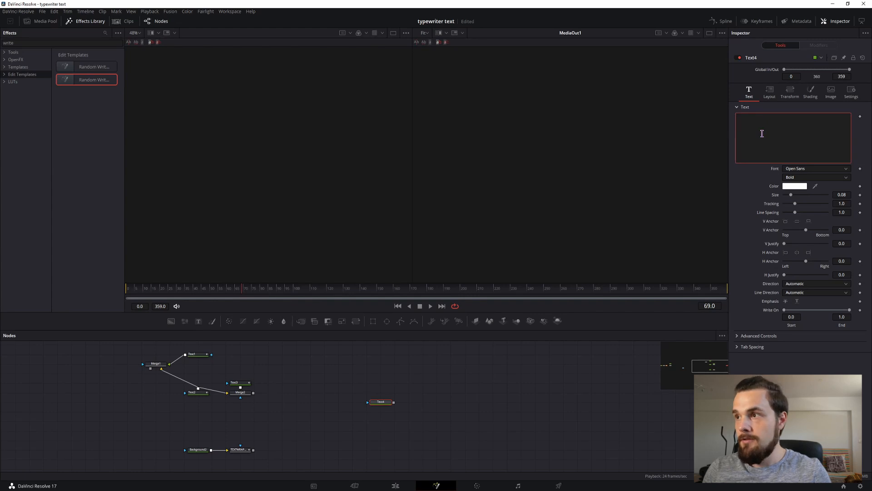
type("TYPEWRITER EFFECT in DaVinci Resolve 17")
left_click_drag(379, 402, 377, 382)
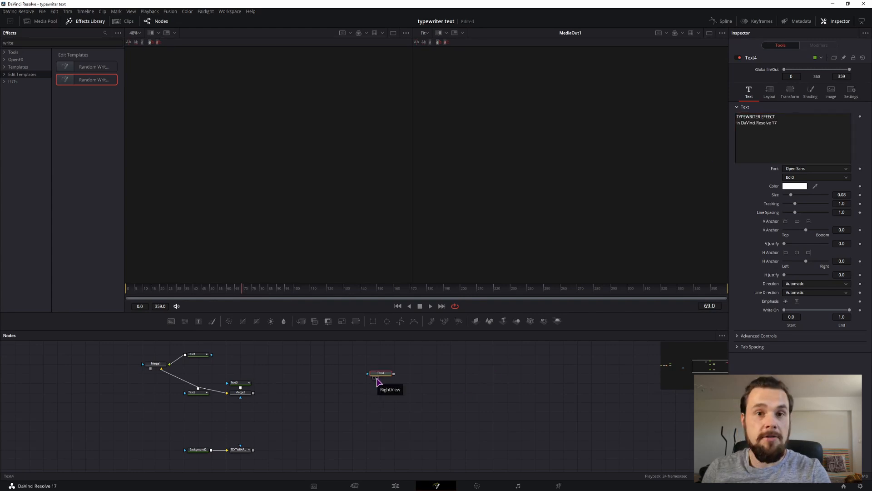
left_click(376, 379)
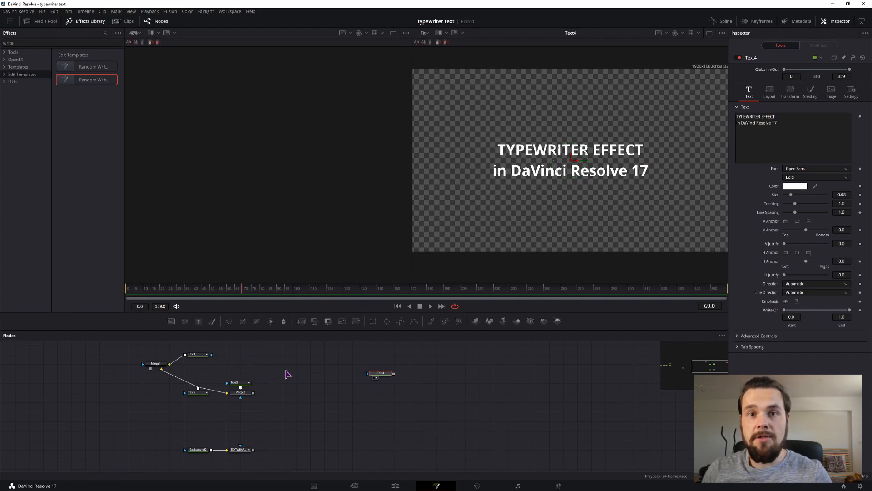
Keyframe the Write On end of the new text from 0.0 at frame 30 to 1.0 at frame 100
mouse_move(198, 294)
left_mouse_down()
mouse_move(142, 290)
mouse_move(190, 293)
left_mouse_up()
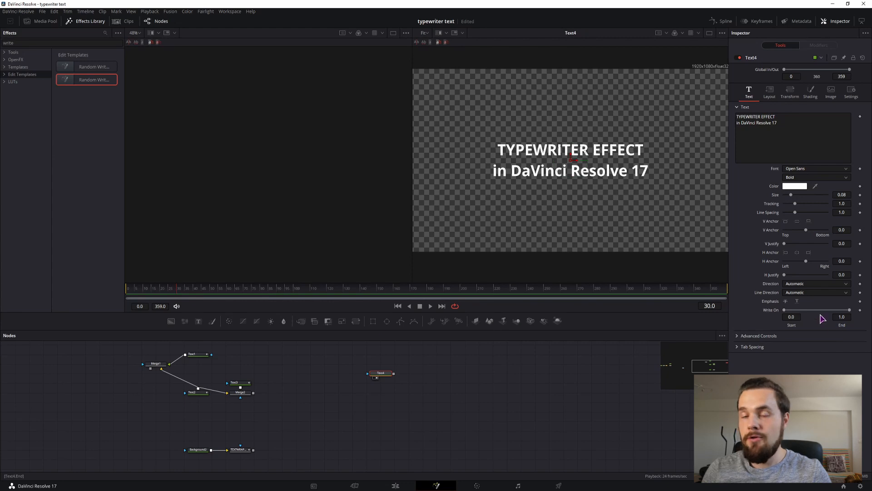
left_click(860, 310)
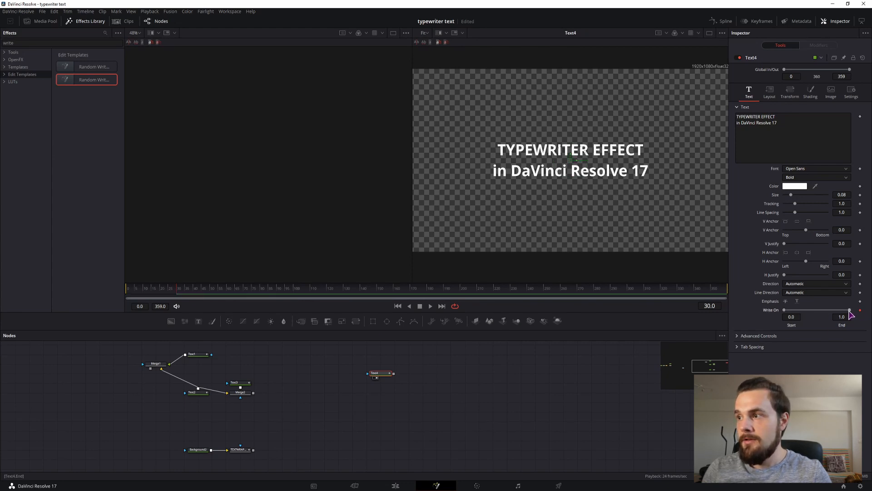
left_click_drag(850, 309, 782, 311)
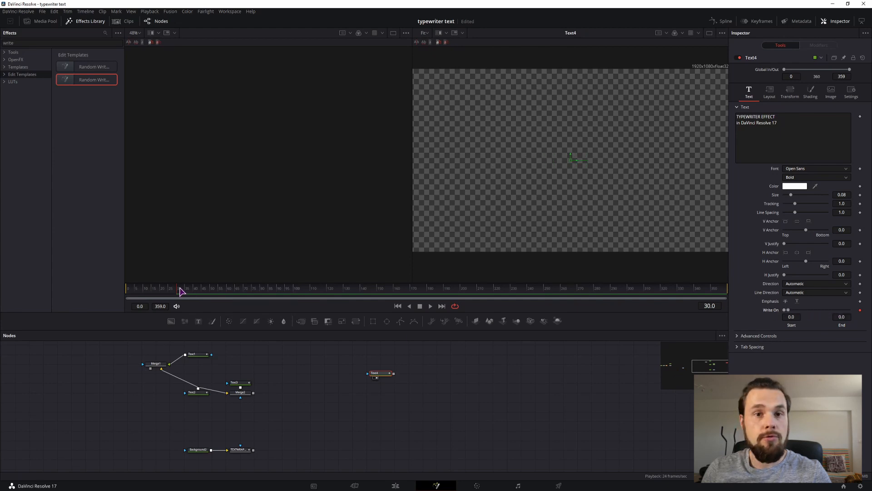
left_click_drag(181, 291, 295, 292)
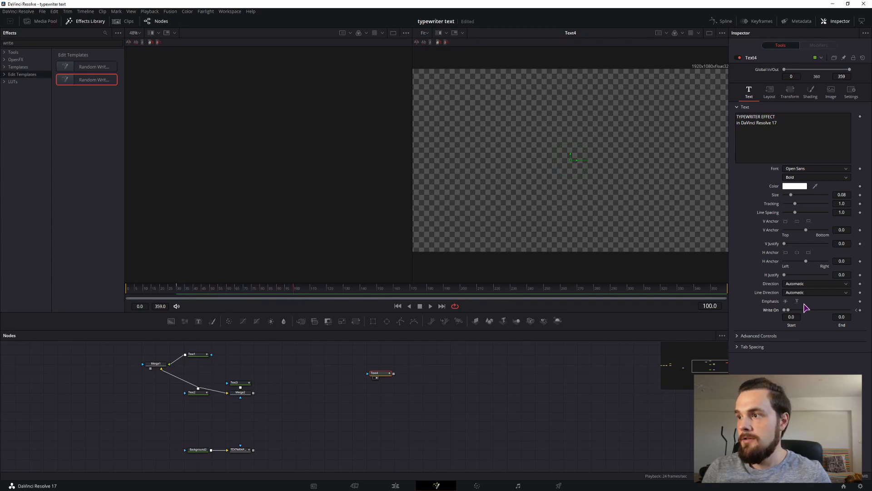
left_click_drag(789, 313, 863, 312)
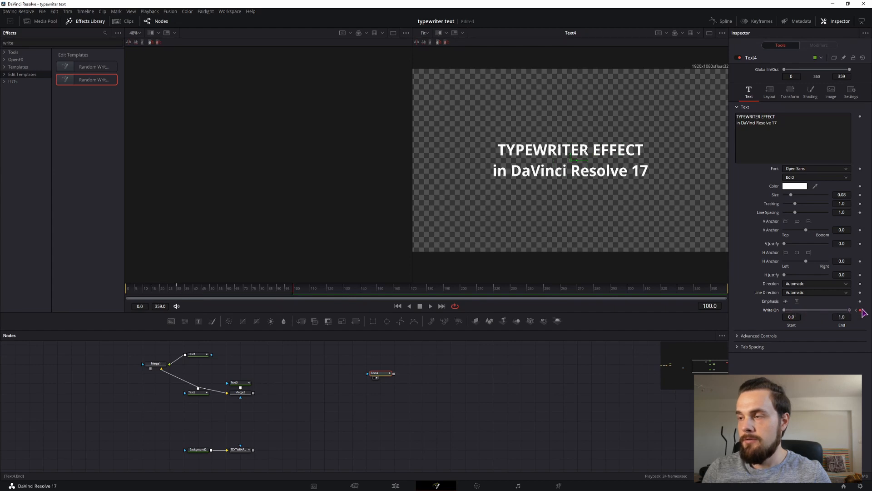
Play back the write-on animation of the new text from frame 30
left_click(178, 293)
key("space")
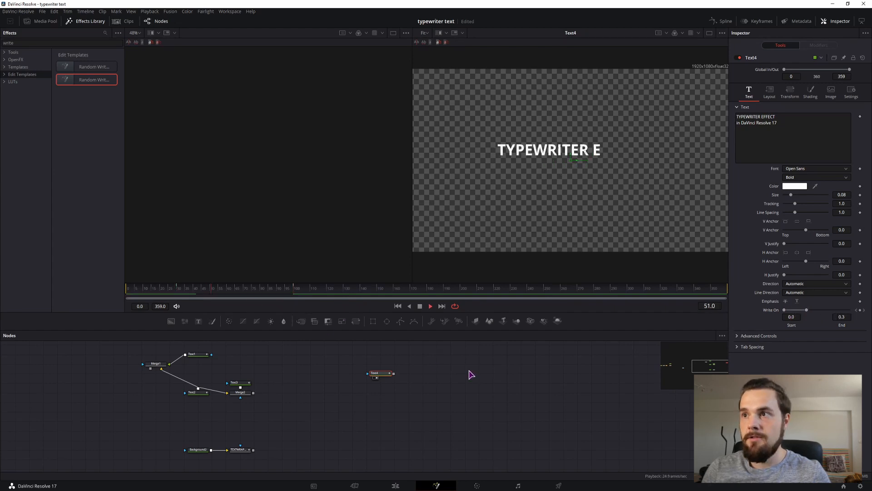
key("space")
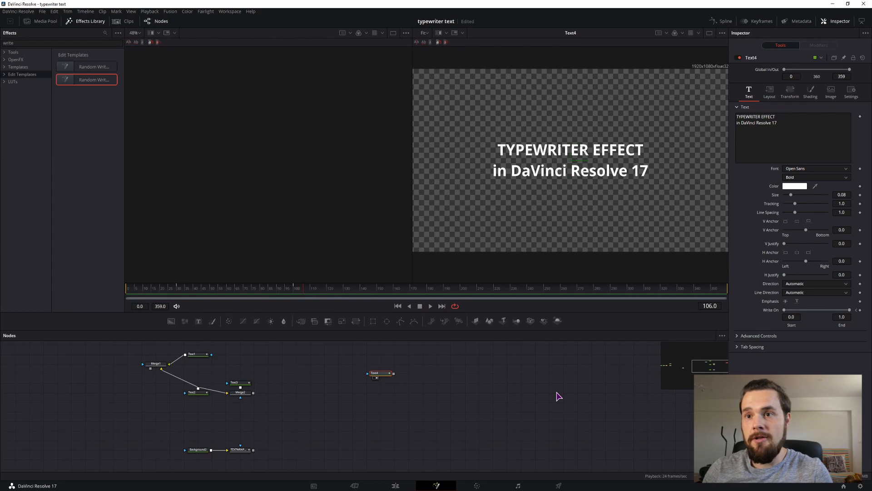
Scrub through the existing write-on animations of the Text1 and Text2 nodes to compare them
left_click(175, 288)
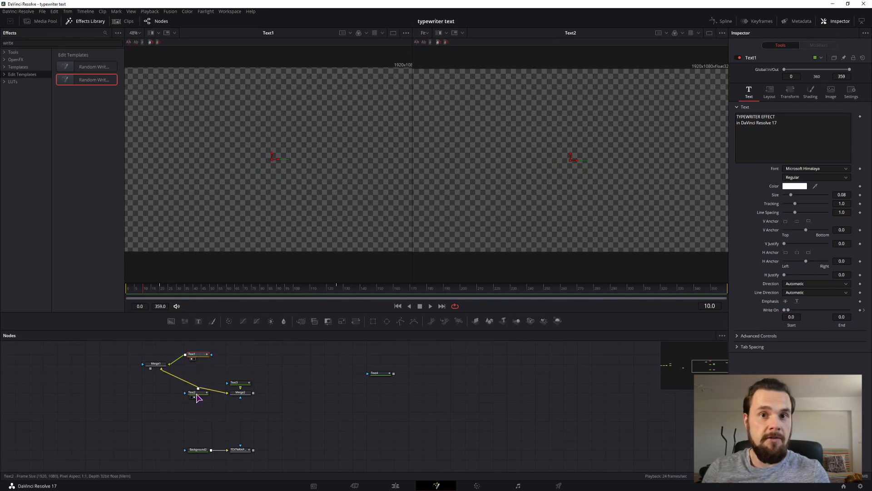
left_click(280, 360)
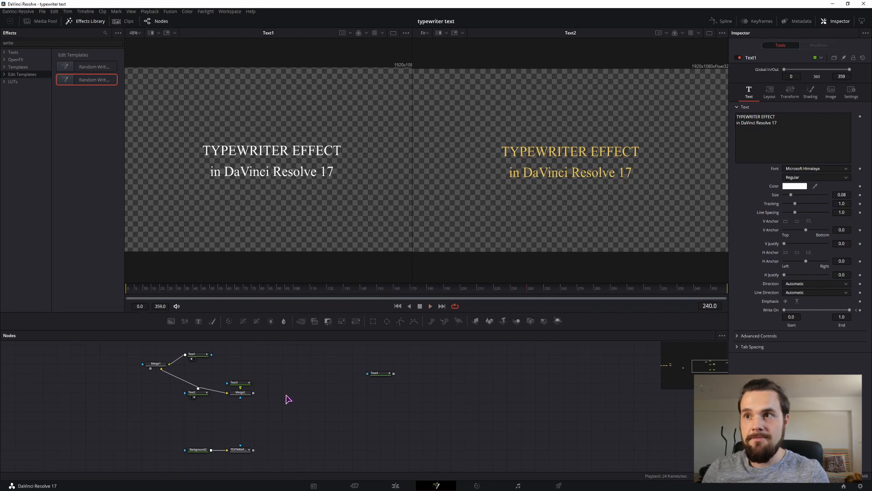
left_click(286, 288)
left_click_drag(235, 292, 294, 292)
left_click(197, 292)
Display Text4 in the right viewer and Text2 in the left viewer, and scrub through their animations
left_click(381, 373)
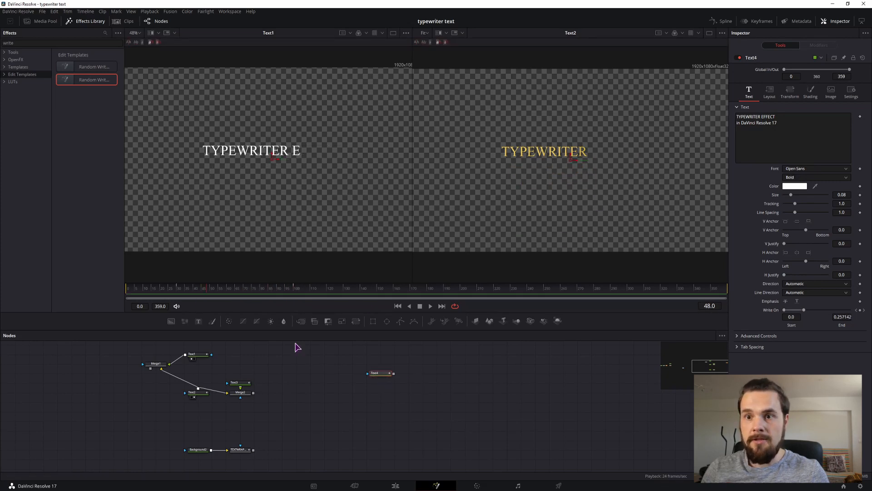
key("2")
left_click(201, 394)
key("1")
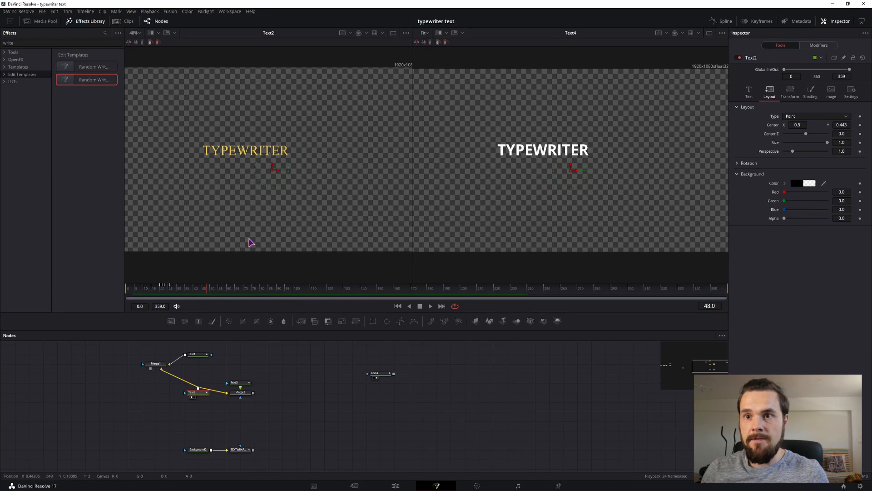
left_click_drag(191, 293, 162, 294)
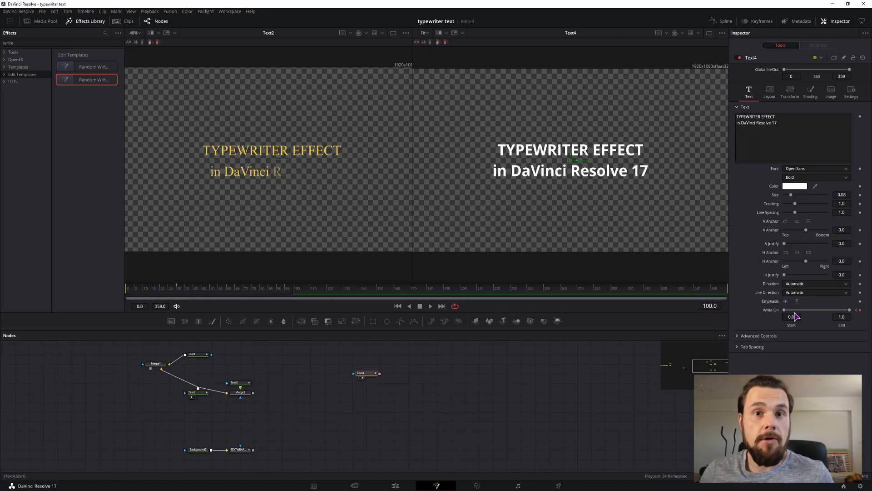
Remove the Write On keyframes from Text4 at frames 100 and 30, and scrub through to check the text
left_click(860, 310)
left_click(181, 289)
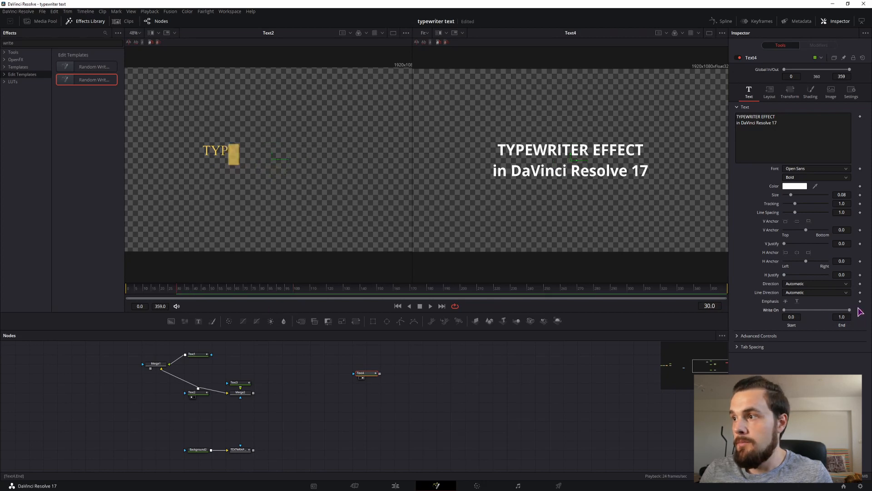
left_click(163, 288)
left_click_drag(163, 288, 203, 297)
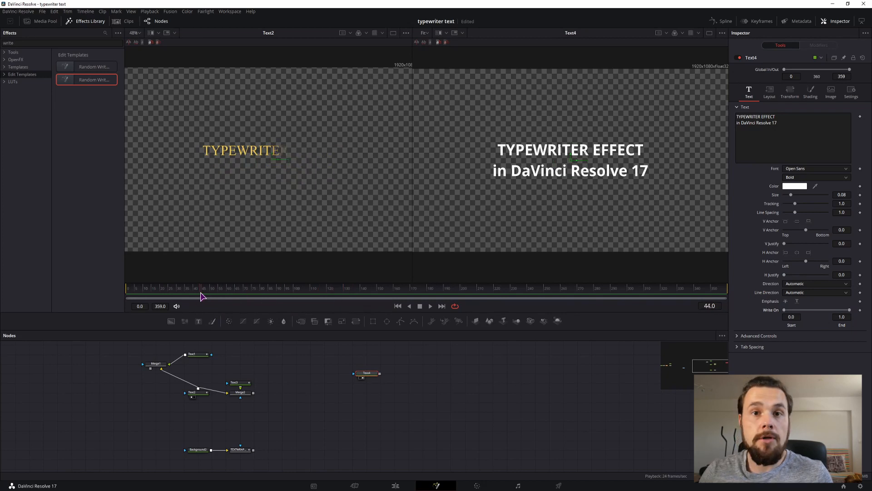
Recolor Text4 light cyan by setting the red value of shading element 1 to 0.48
left_click(812, 93)
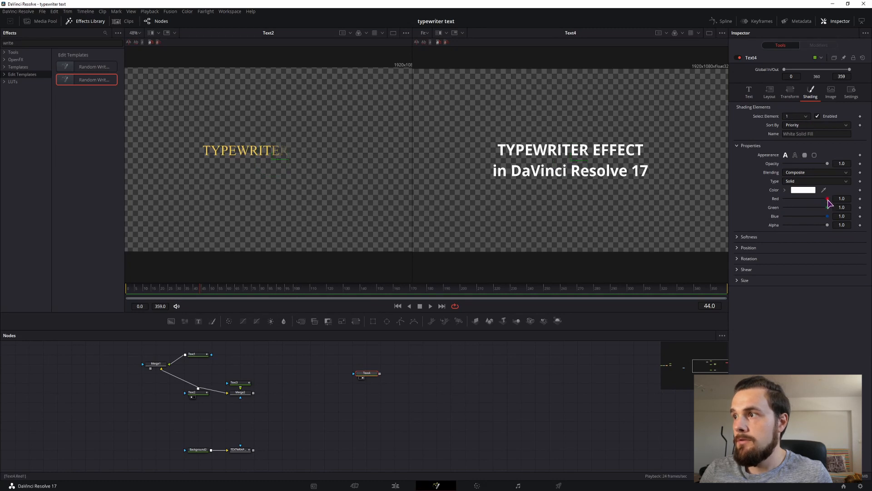
left_click_drag(828, 198, 805, 200)
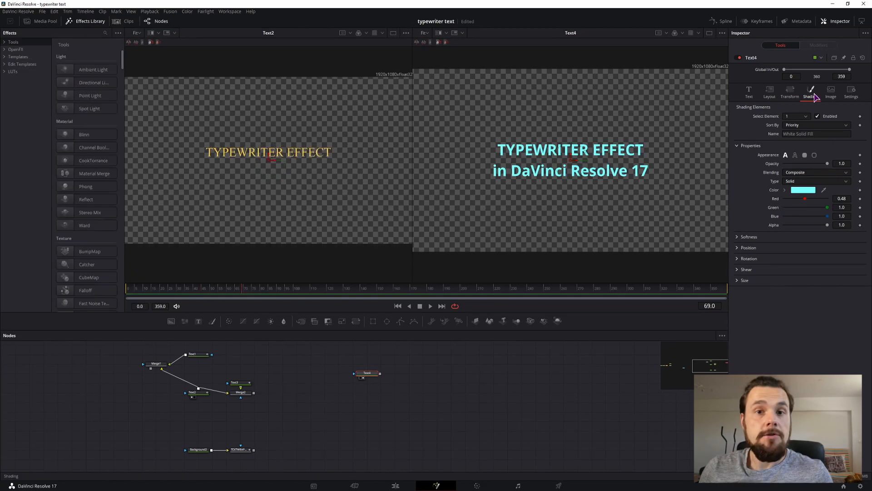
Enable shading element 3, Black Shadow, on Text4 and change its appearance to a filled rectangle behind each character
left_click(807, 117)
left_click(793, 142)
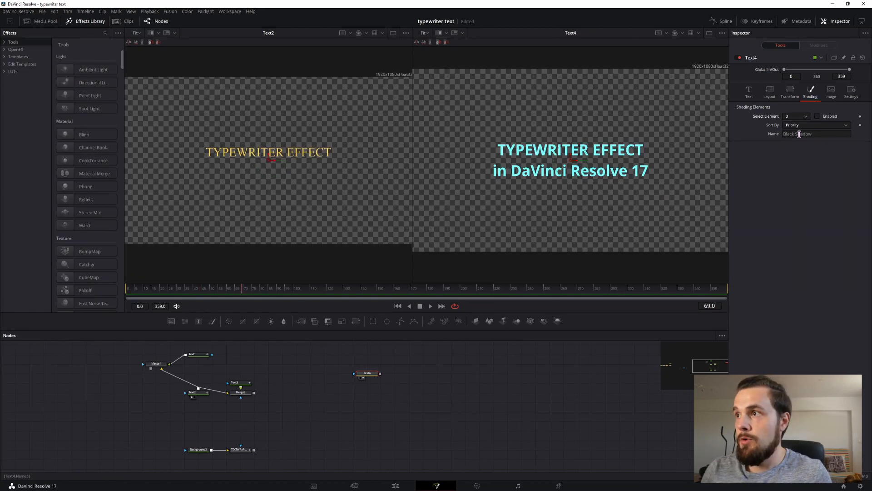
left_click(818, 117)
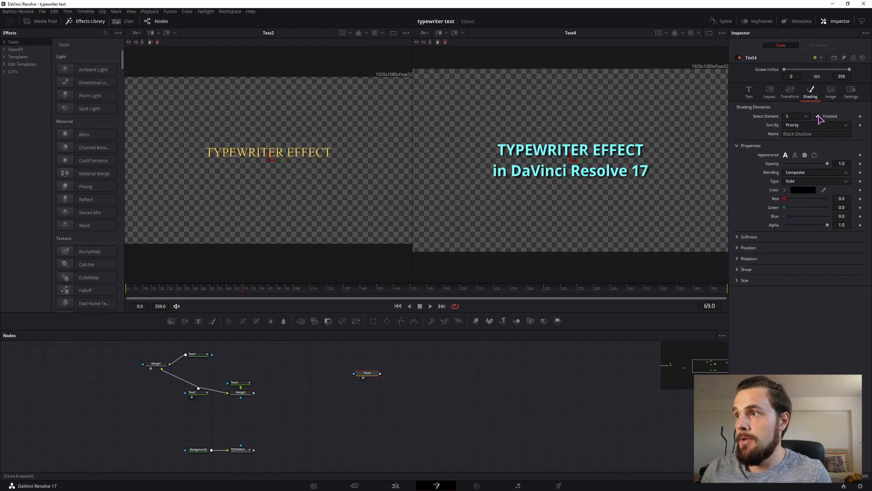
left_click(805, 156)
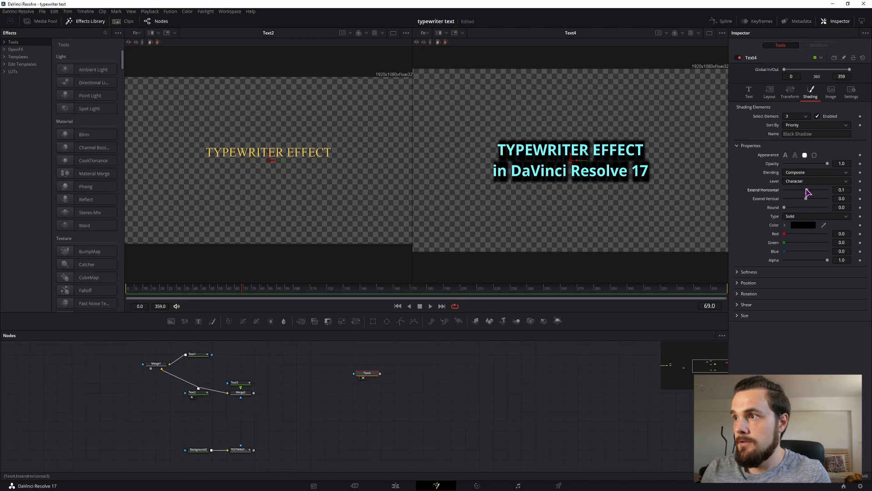
Extend the character rectangles to 1.17 horizontally and -0.094 vertically, and color them with the cyan sampled from the text
left_click_drag(808, 191, 815, 191)
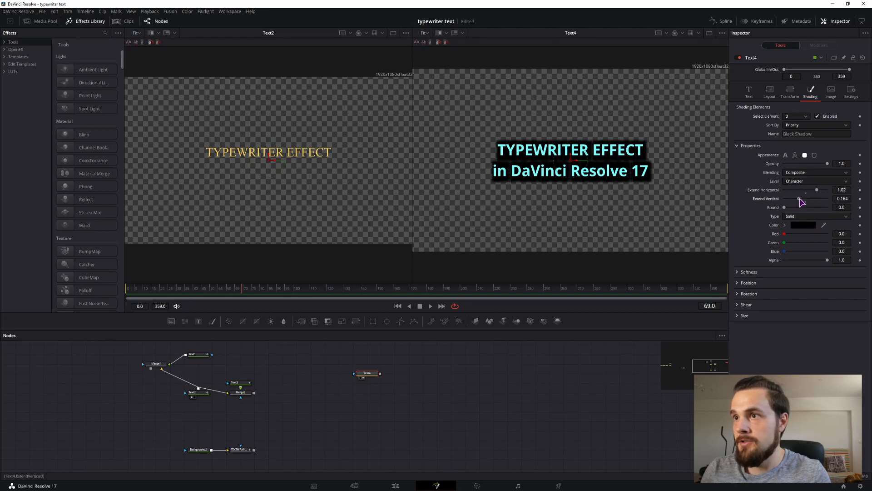
left_click_drag(807, 199, 805, 199)
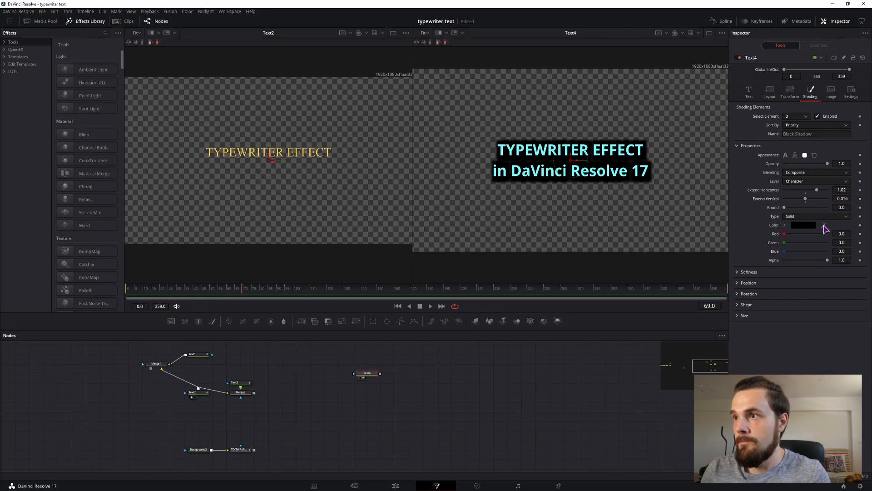
left_click_drag(826, 229, 645, 173)
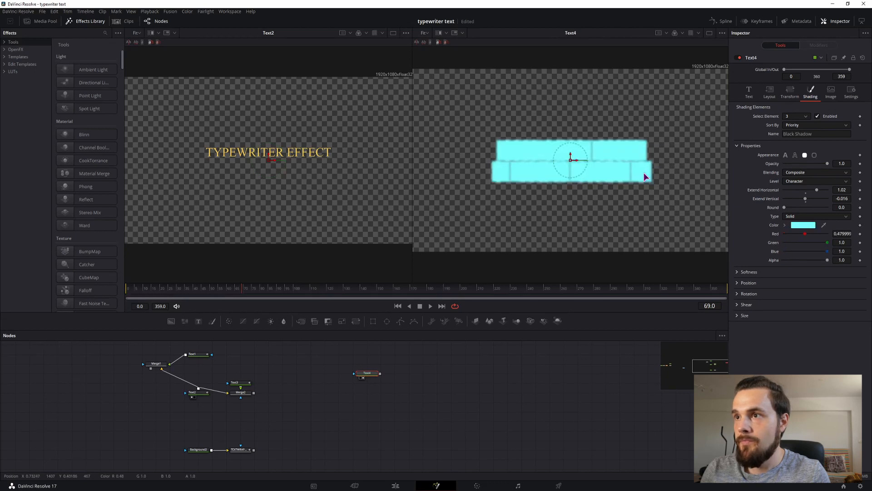
left_click_drag(817, 190, 819, 190)
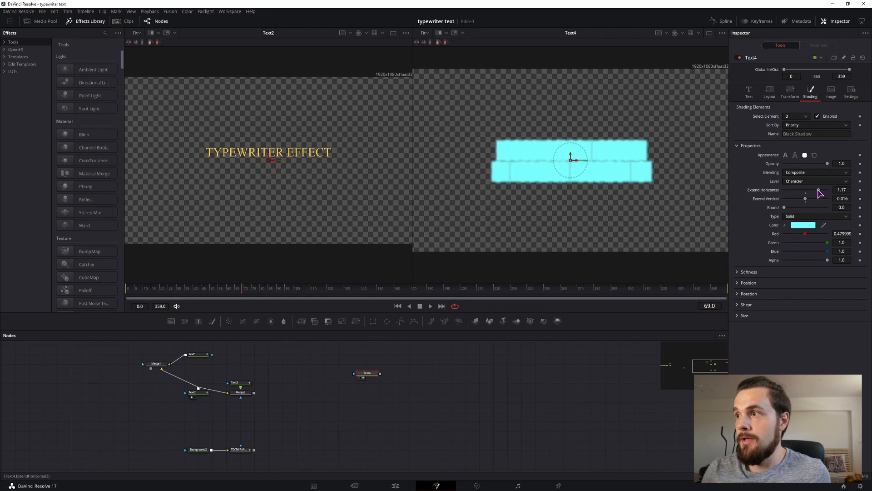
left_click_drag(805, 198, 802, 199)
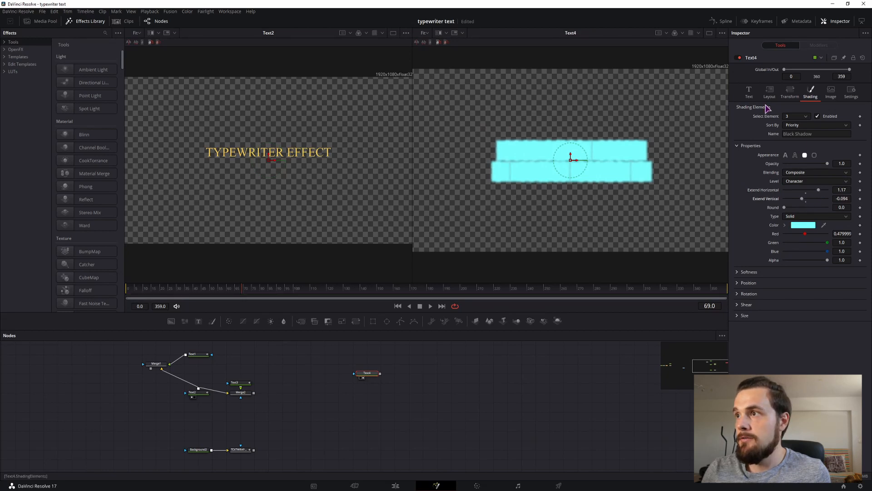
Change Text4's font to Microsoft Himalaya
left_click(749, 91)
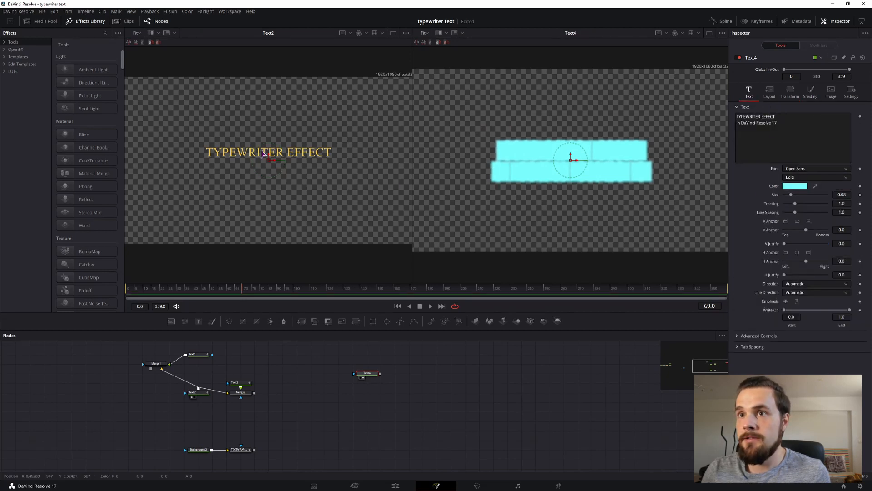
left_click(847, 169)
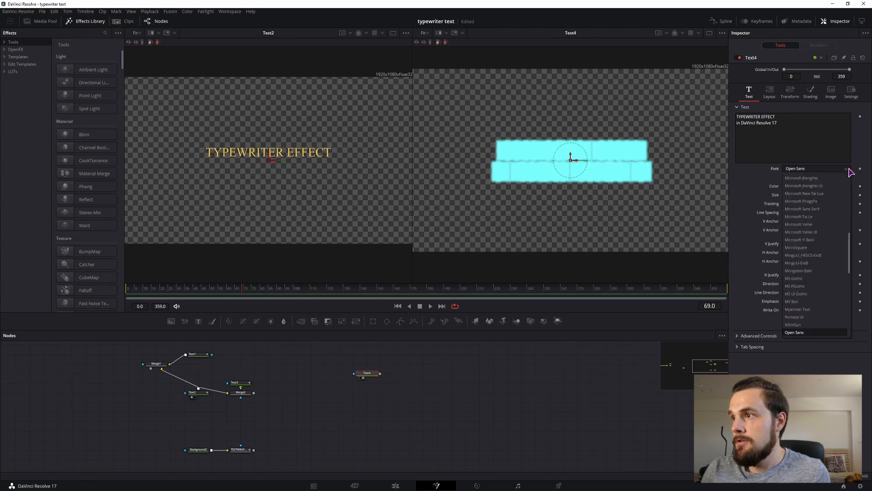
scroll(852, 243, "up", 1)
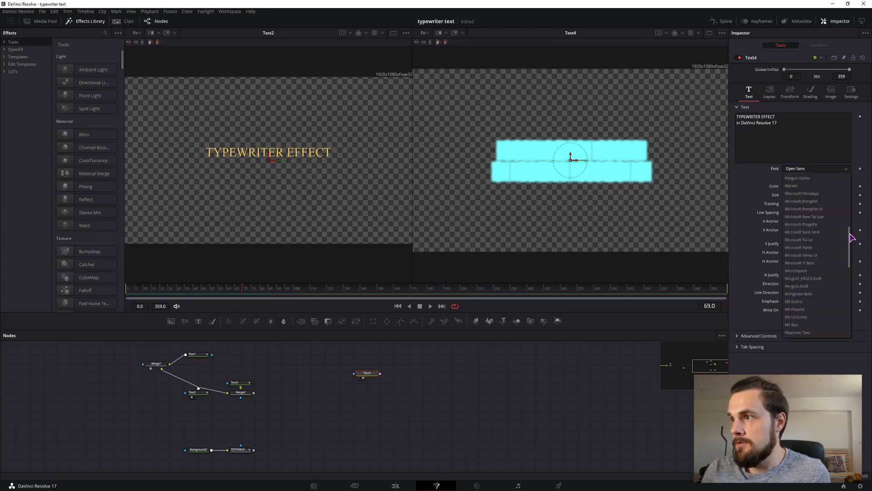
left_click(826, 194)
Lower the alpha of Text4's shading element 3 to 0.118 and extend its rectangles to 1.43 horizontally and -0.148 vertically
left_click(810, 92)
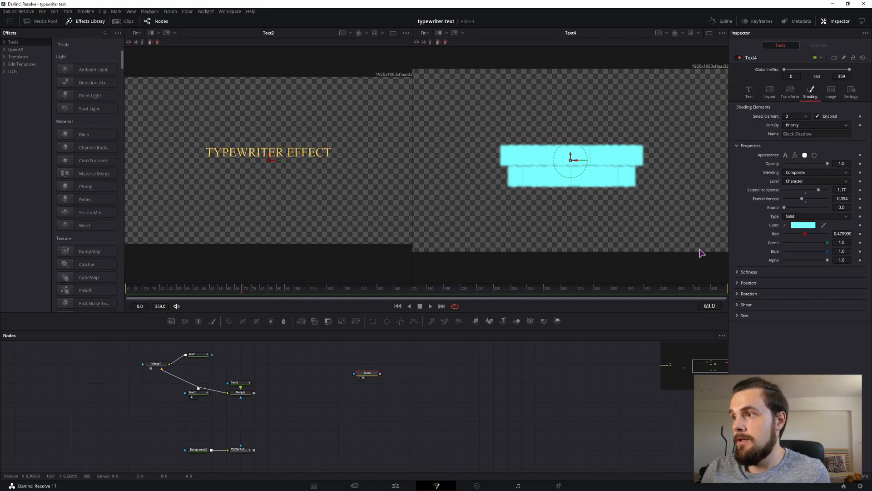
left_click_drag(827, 260, 790, 263)
mouse_move(819, 191)
left_mouse_down()
mouse_move(826, 189)
mouse_move(804, 199)
left_mouse_up()
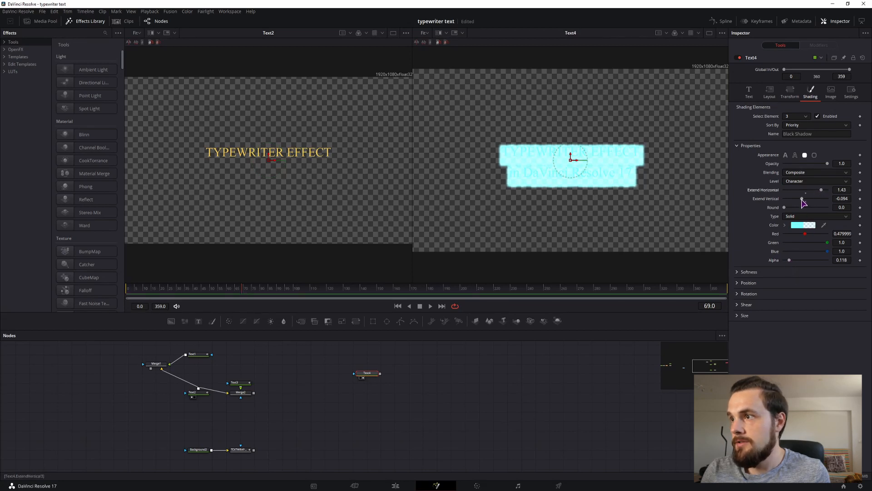
Set the character rectangles' softness to 1.5 in both X and Y, and restore their alpha to 1.0
left_click(799, 271)
left_click(845, 281)
type("1.")
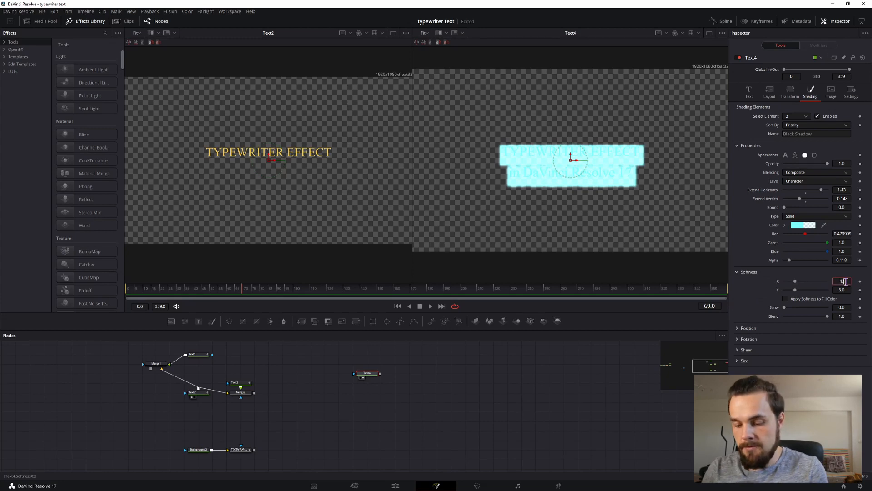
type("5")
key("Tab")
type("1.")
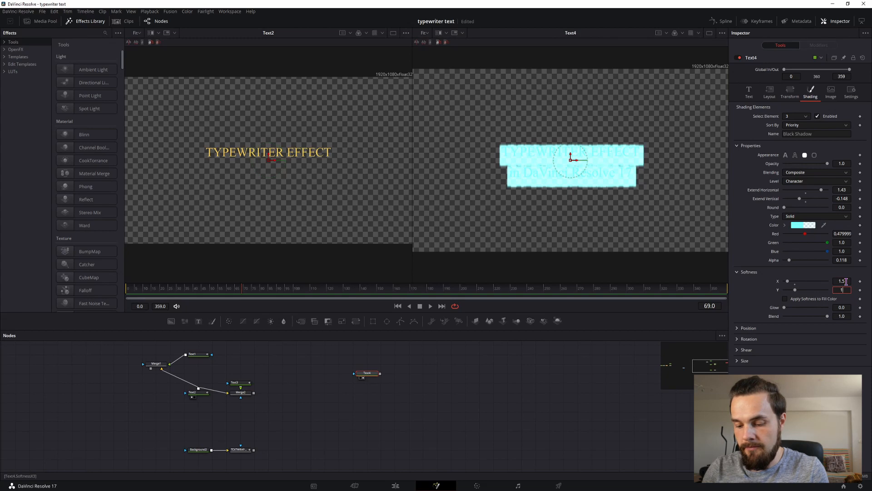
type("5")
key("Tab")
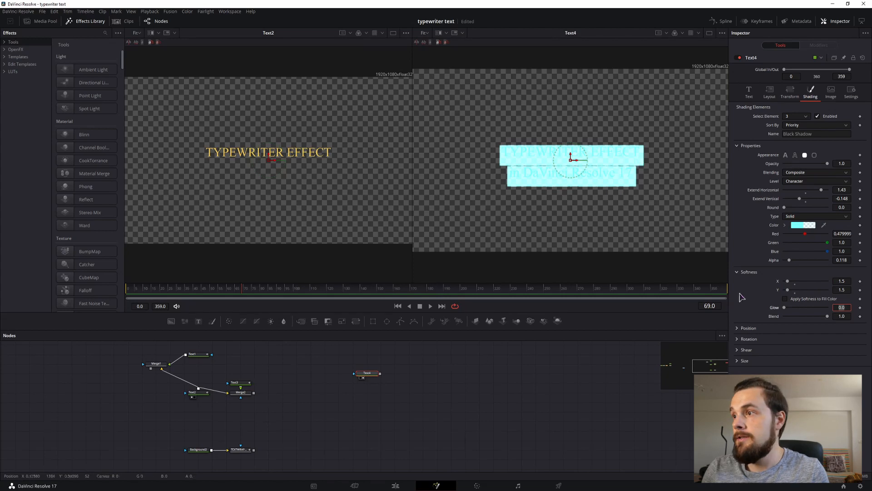
left_click_drag(789, 262, 832, 262)
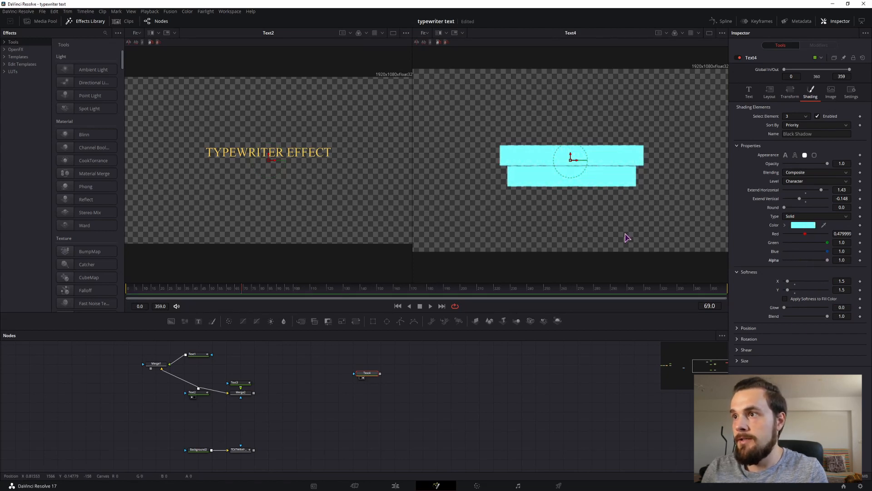
Scrub through the composition, add a Follower modifier to Text4's text and open the modifier's settings
left_click_drag(181, 288, 413, 292)
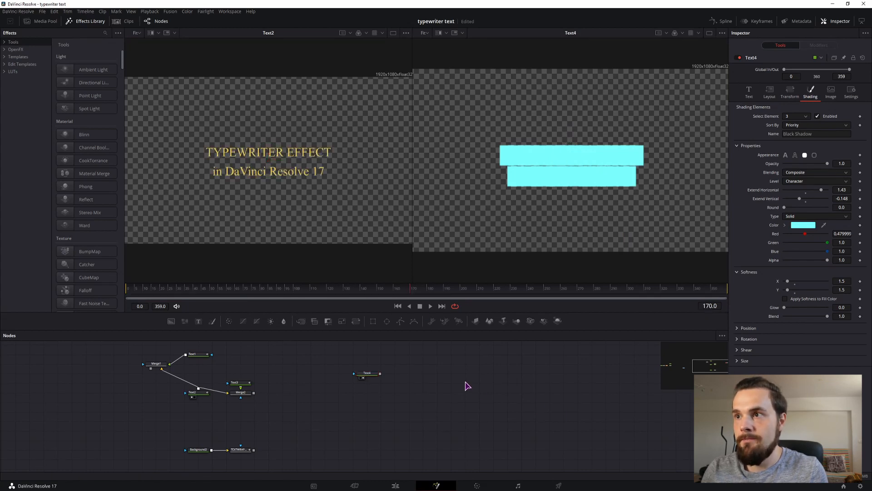
left_click_drag(211, 293, 194, 292)
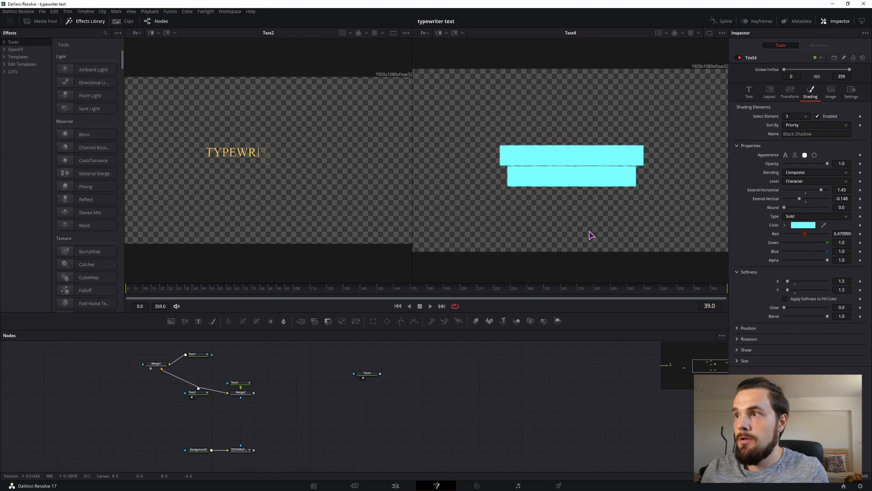
left_click(749, 93)
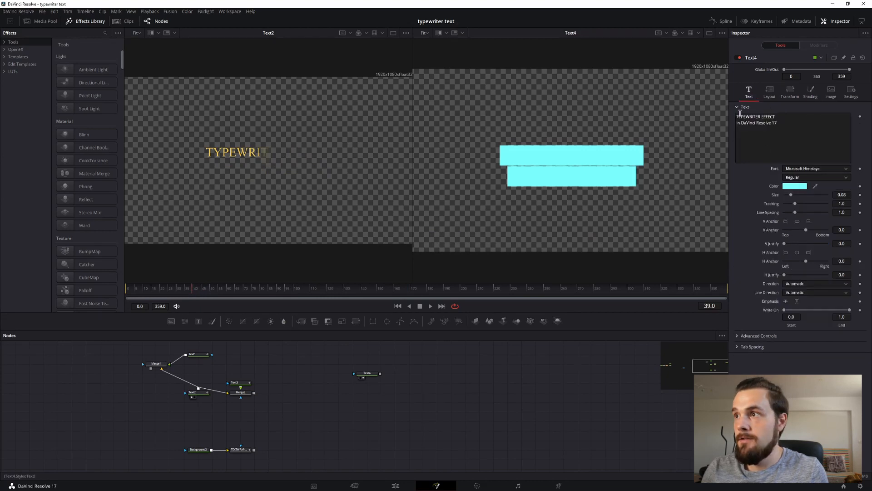
right_click(782, 130)
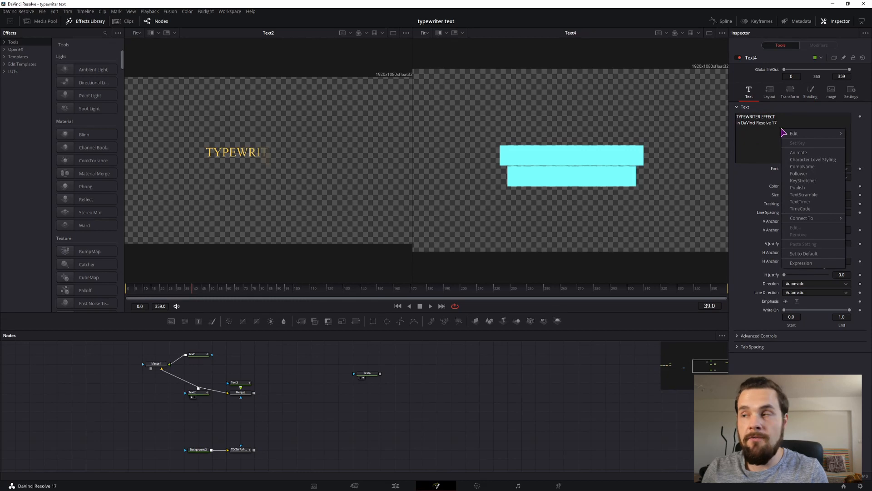
left_click(803, 175)
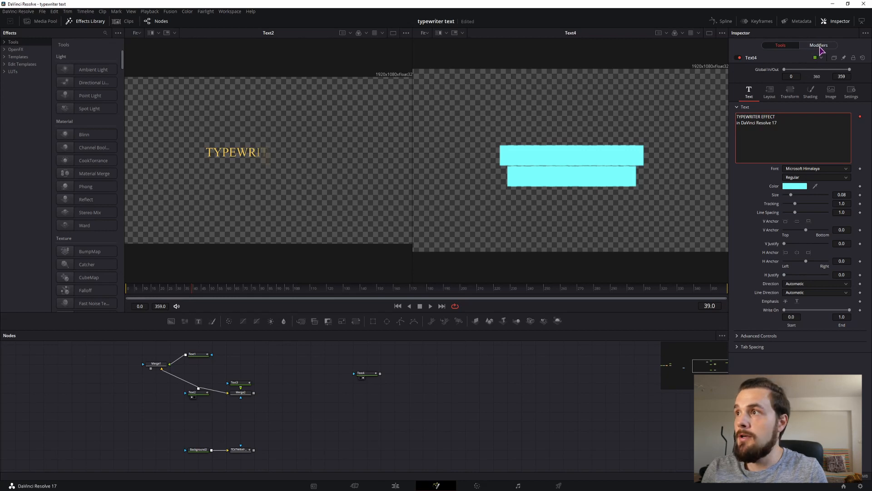
left_click(819, 45)
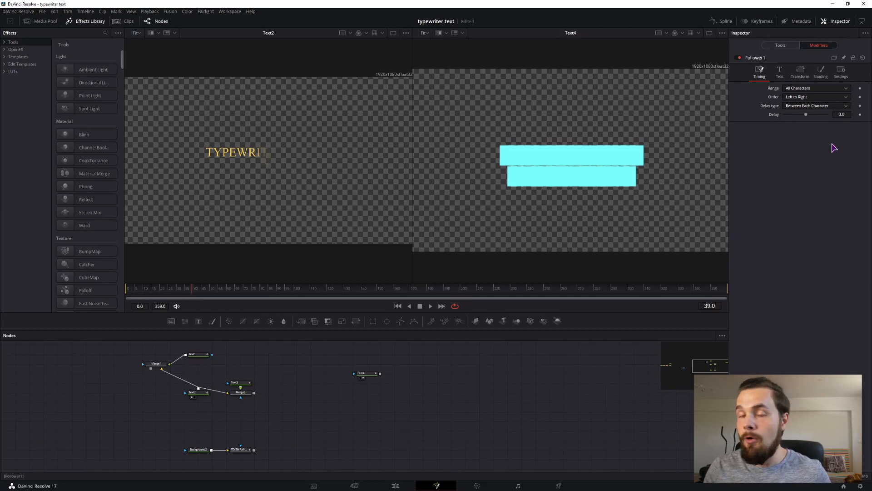
Try Follower delays of 6, 25 and 1000 between each character
left_click_drag(806, 116, 808, 117)
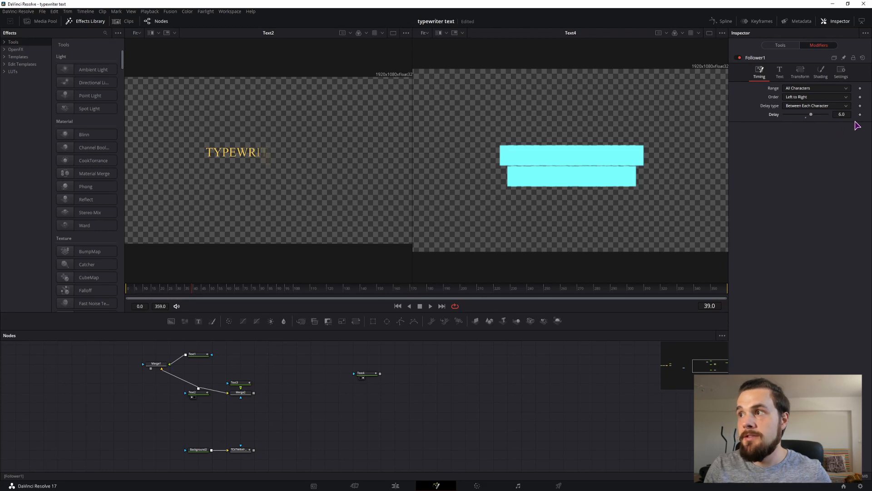
left_click(816, 106)
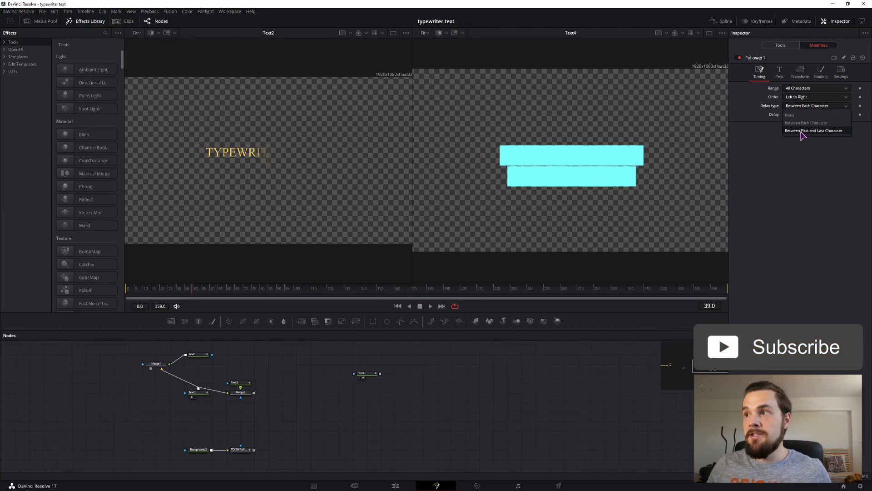
left_click(827, 145)
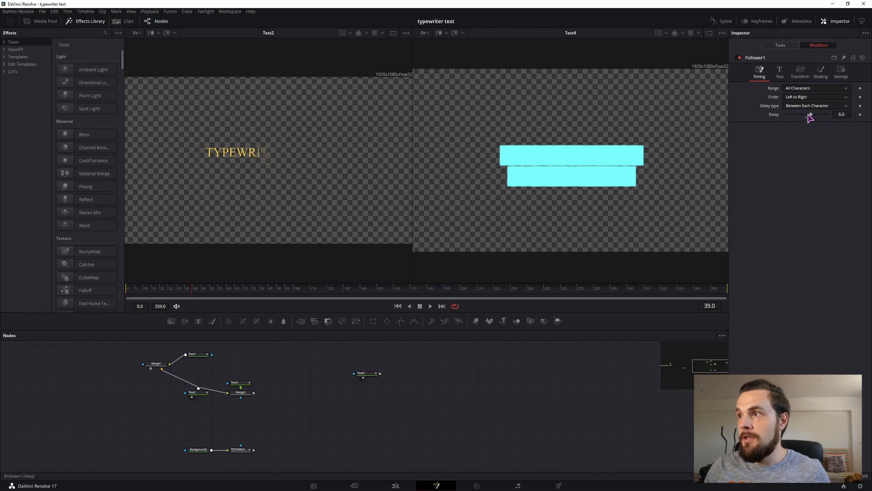
left_click_drag(816, 117, 847, 115)
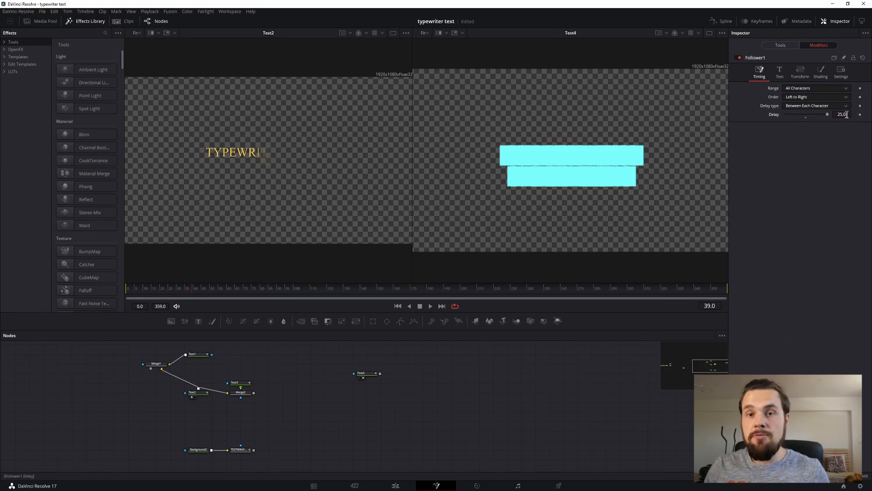
left_click(847, 114)
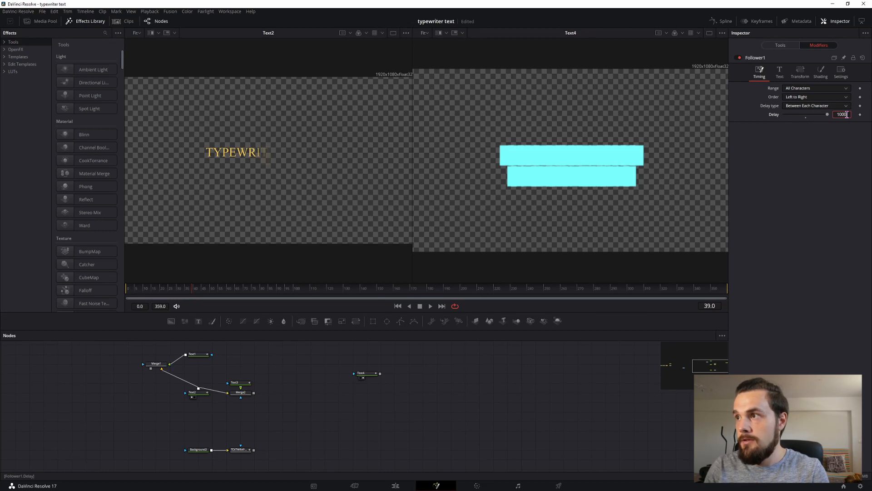
key("Return")
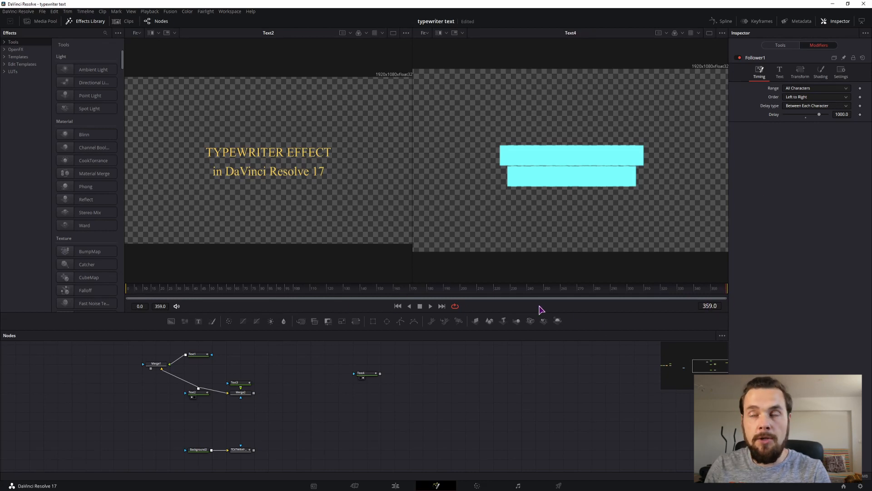
Set the Follower delay to 100 with the delay type Between First and Last Character, keeping the Left to Right order
left_click(842, 115)
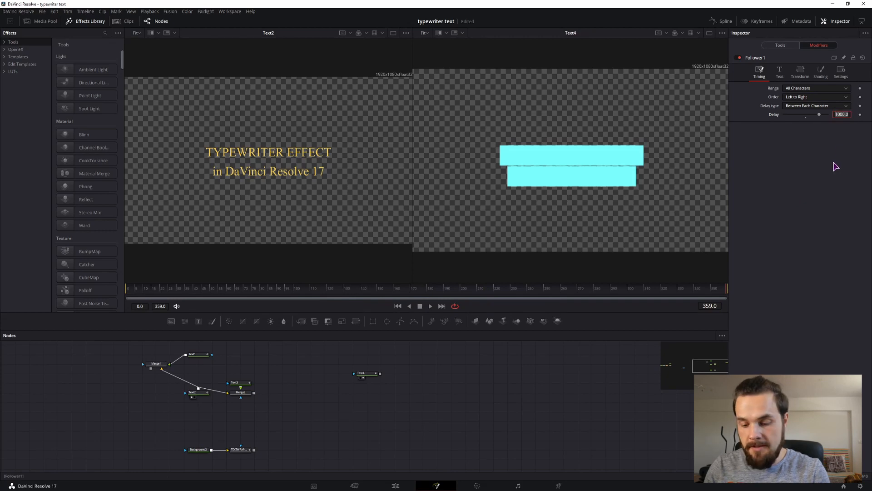
key("Return")
left_click(801, 106)
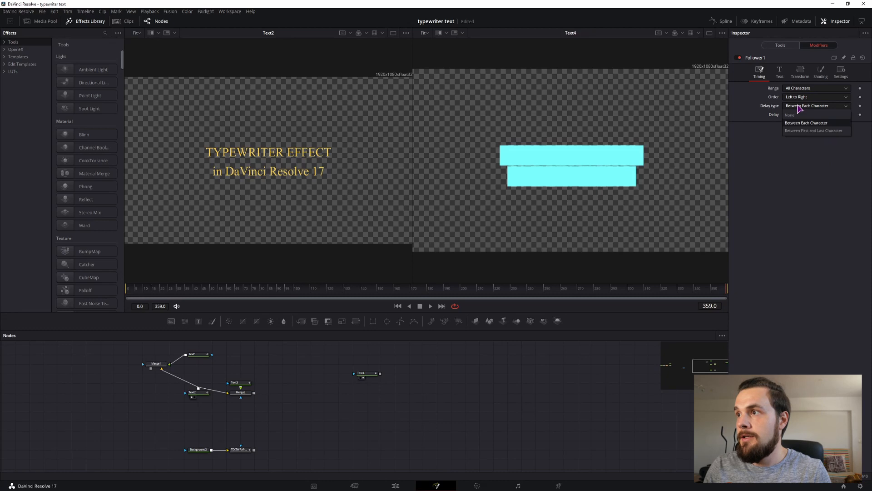
left_click(800, 131)
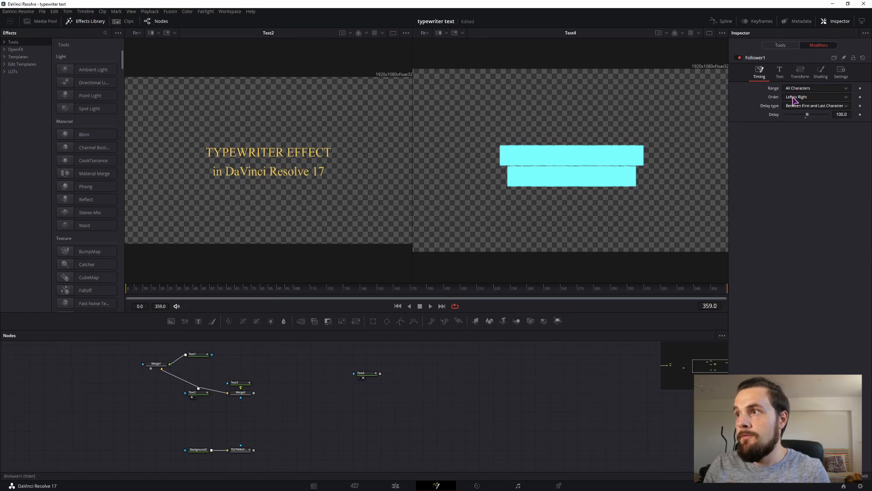
left_click(813, 97)
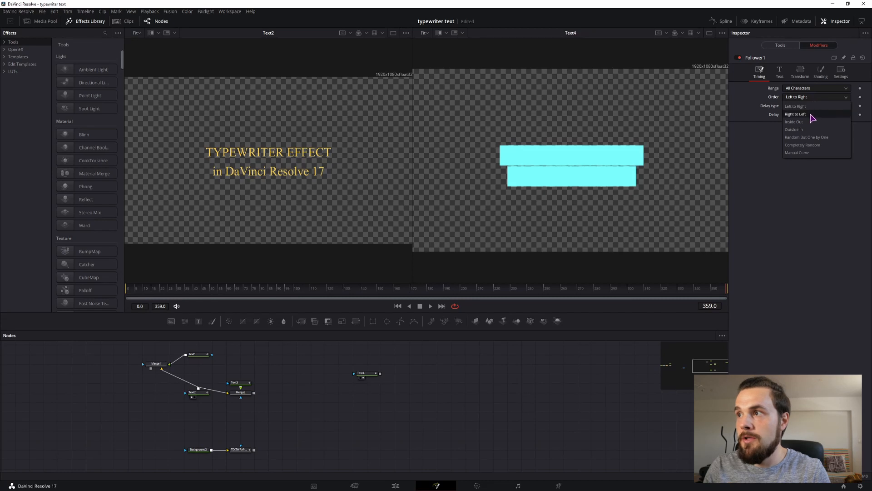
left_click(809, 97)
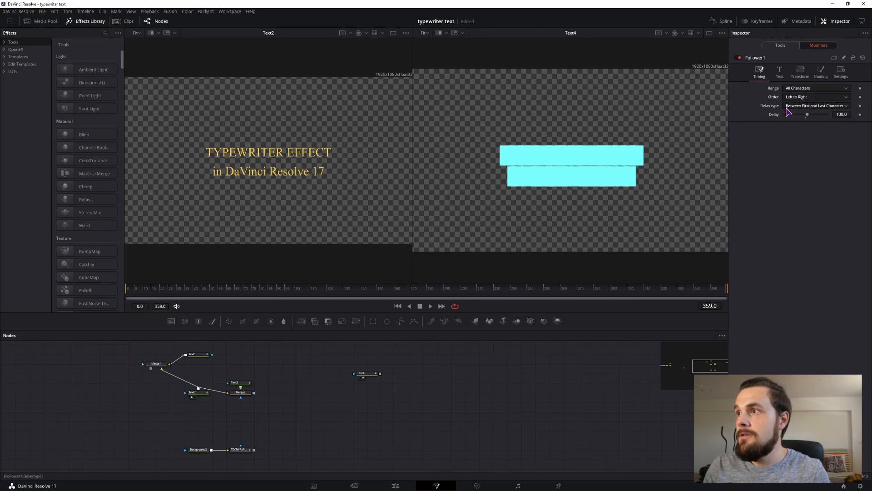
Select shading element 3, Black Shadow, in the Follower and set its appearance to a filled rectangle at opacity 1.0
left_click(822, 72)
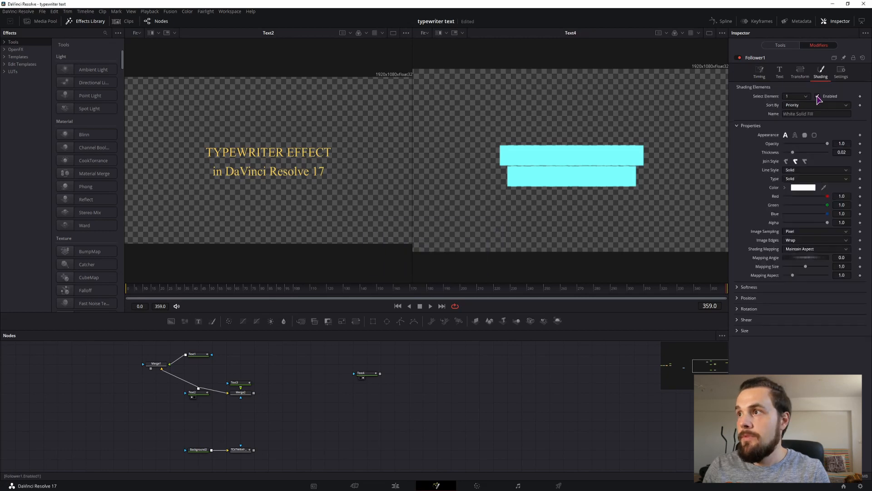
left_click(807, 97)
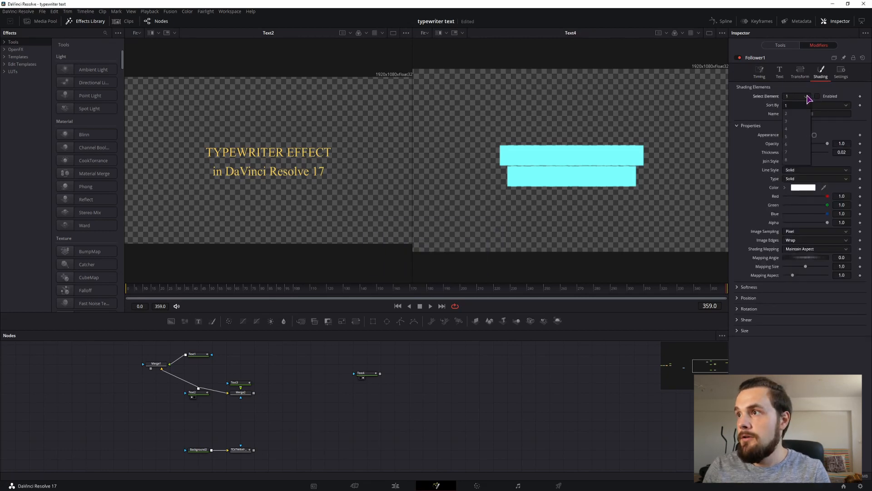
left_click(790, 125)
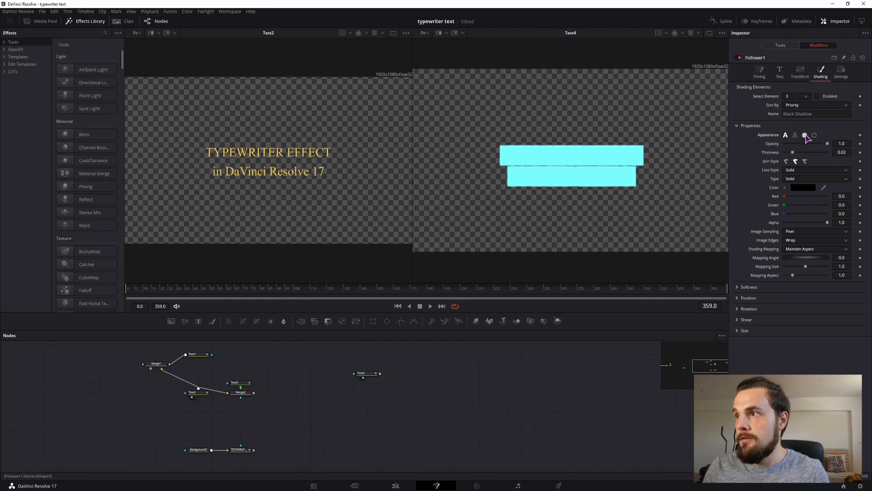
mouse_move(830, 148)
left_mouse_down()
mouse_move(781, 152)
mouse_move(829, 146)
left_mouse_up()
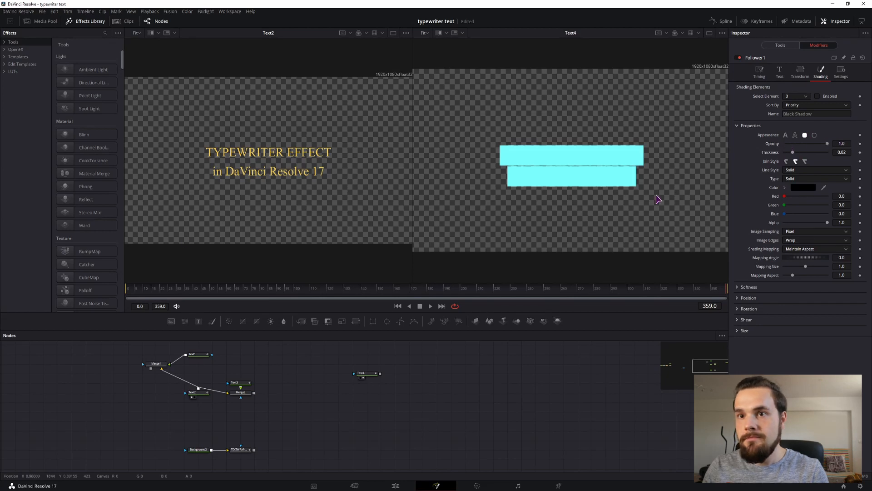
Keyframe the Follower's element 3 opacity at 0.0 on frame 30, 1.0 on frame 32 and 0.0 on frame 34, and preview the animation
left_click(178, 293)
left_click_drag(178, 293, 177, 294)
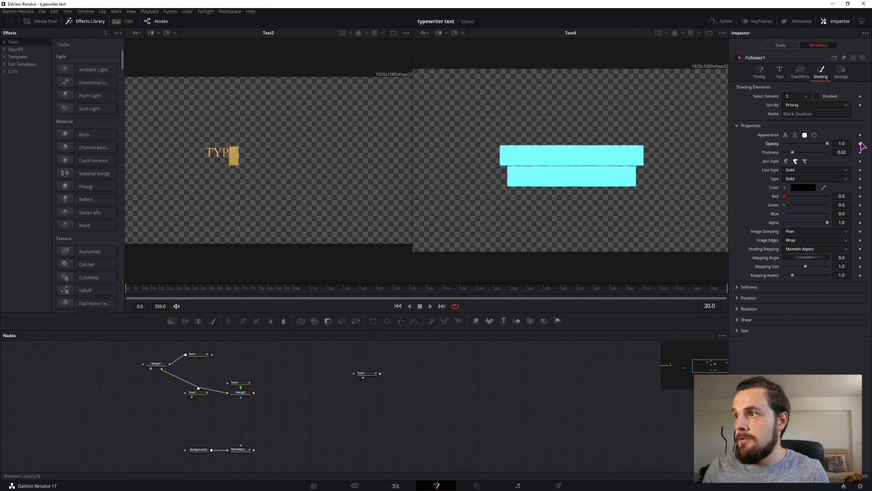
left_click_drag(827, 146, 775, 147)
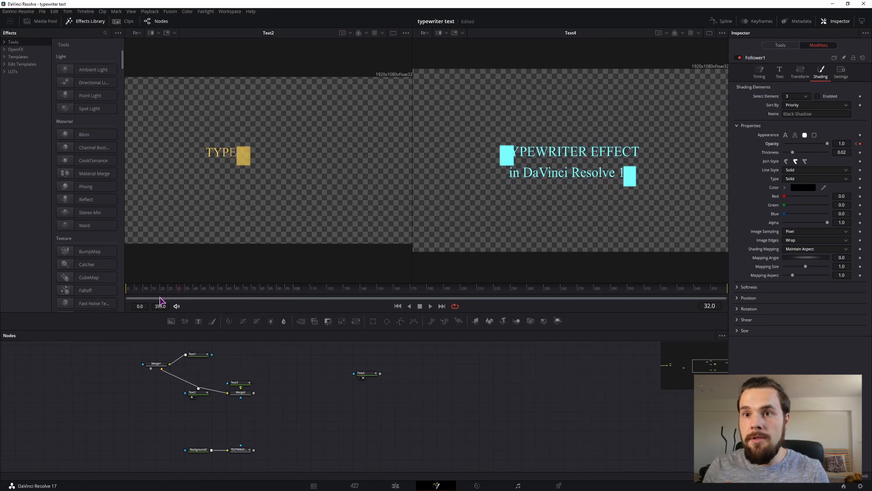
left_click(182, 291)
left_click(184, 292)
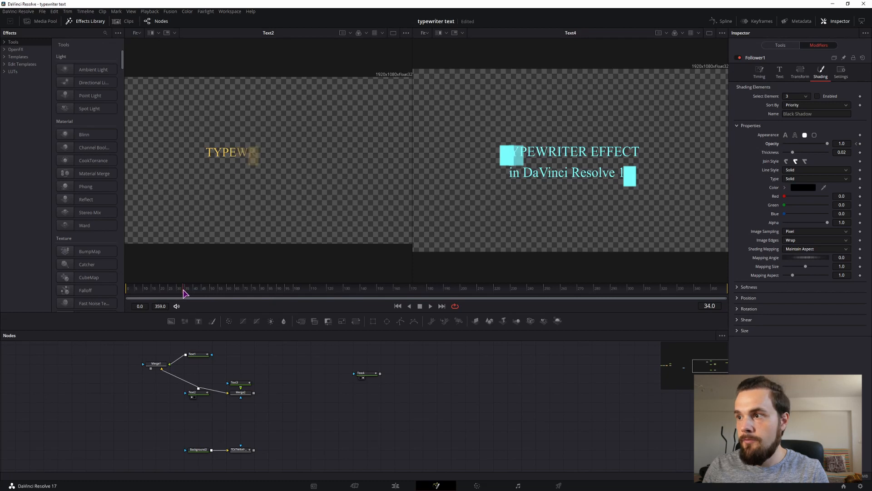
left_click_drag(828, 146, 784, 146)
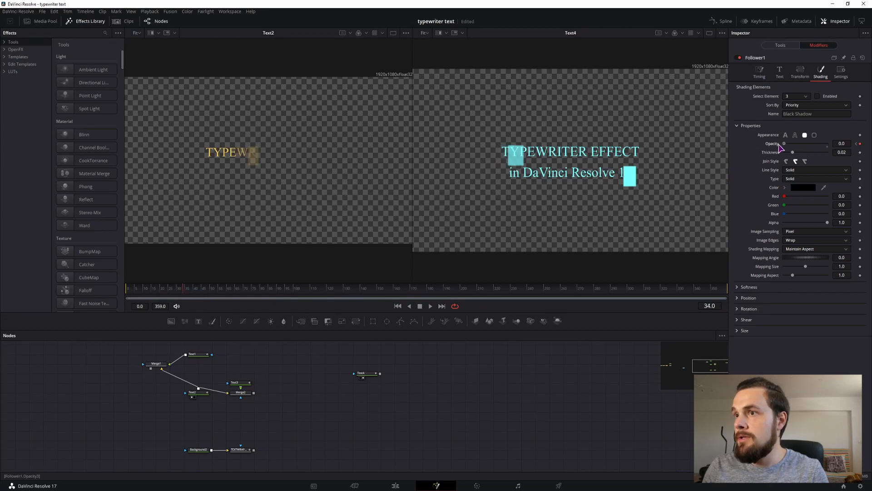
left_click_drag(177, 291, 154, 292)
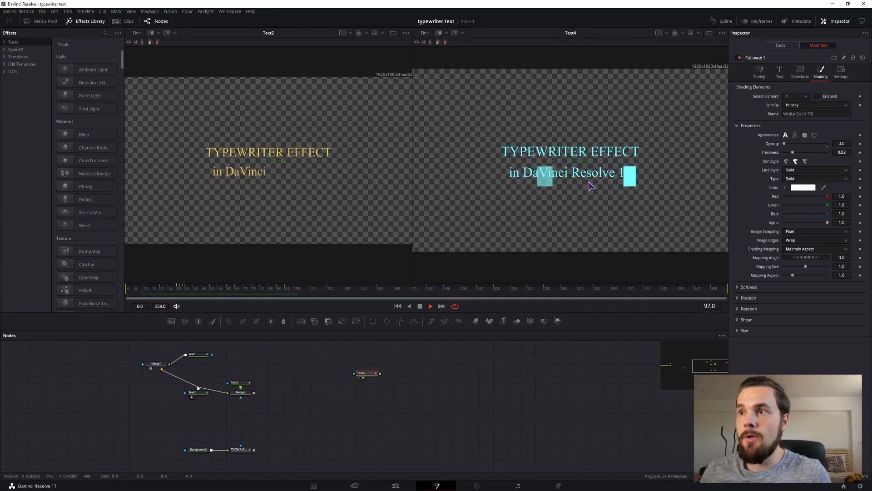
Keyframe the Follower's element 1 opacity at 0.0 on frame 30 and 1.0 on frame 40, and preview the animation
key("space")
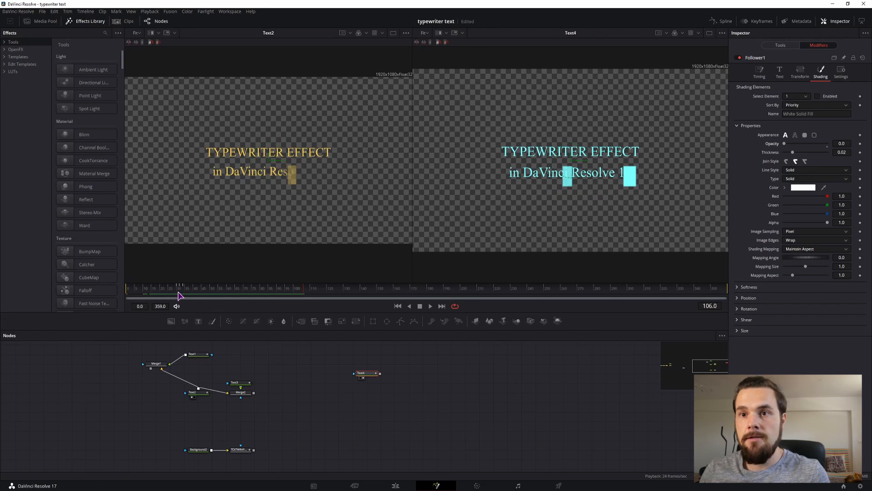
left_click_drag(240, 292, 177, 290)
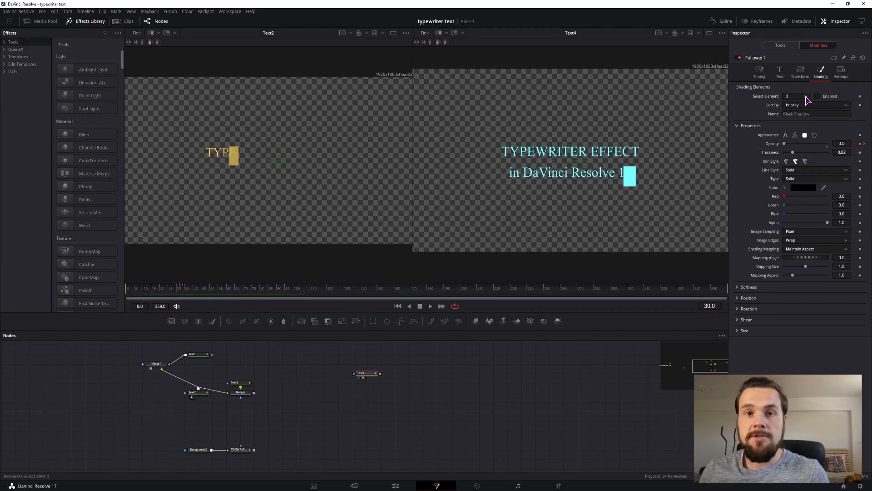
left_click(806, 97)
left_click(795, 105)
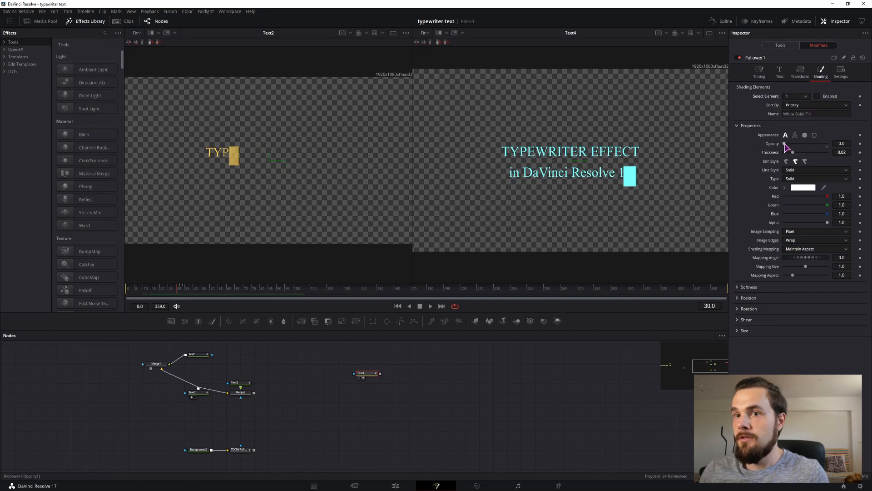
left_click(860, 143)
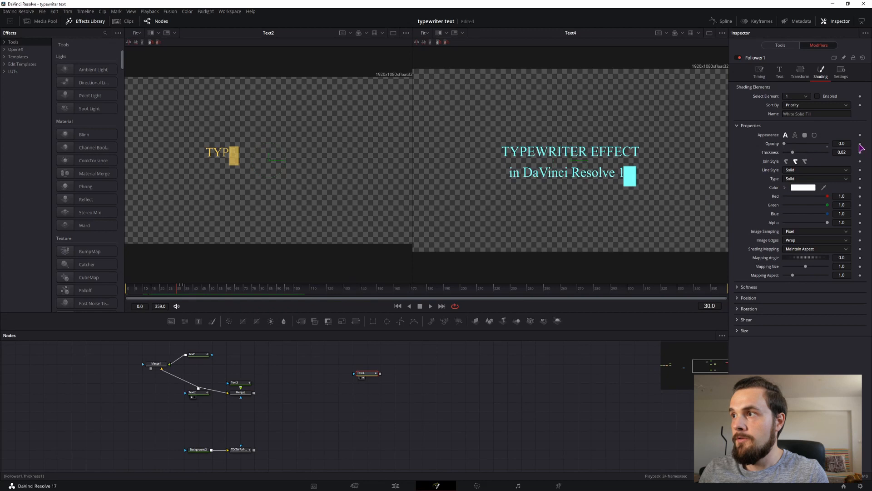
left_click(195, 293)
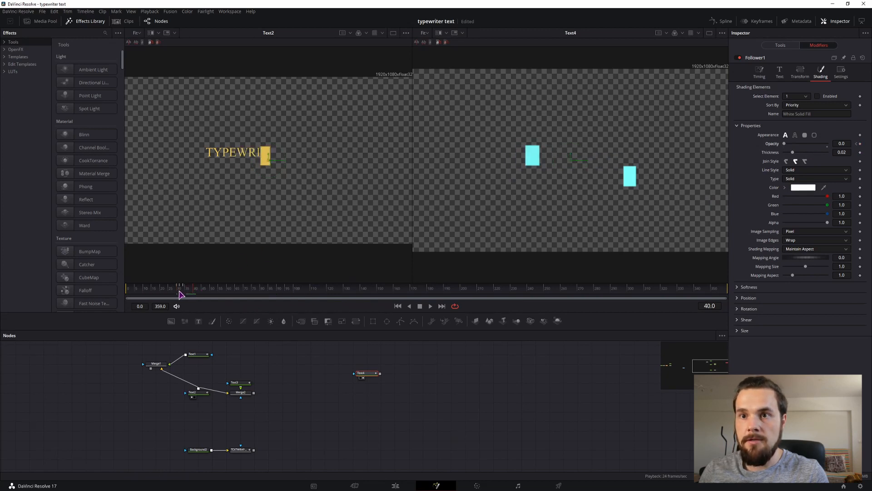
left_click_drag(785, 144, 840, 146)
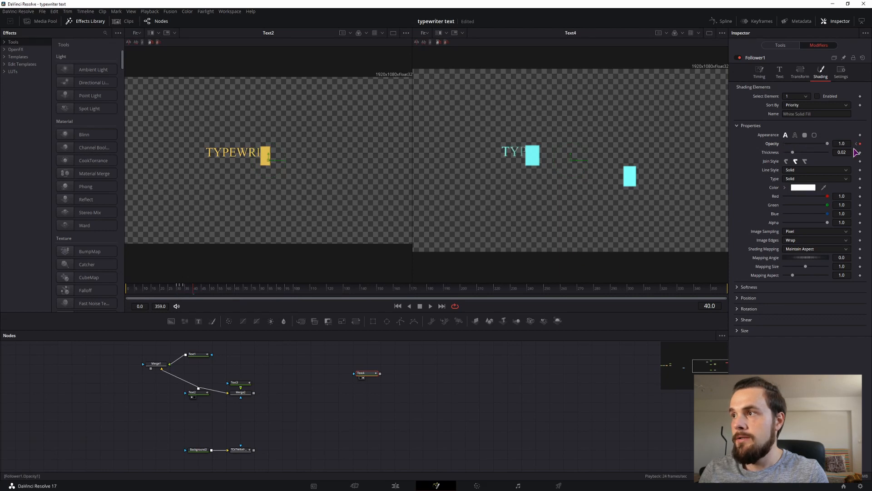
left_click_drag(177, 295, 151, 291)
key("space")
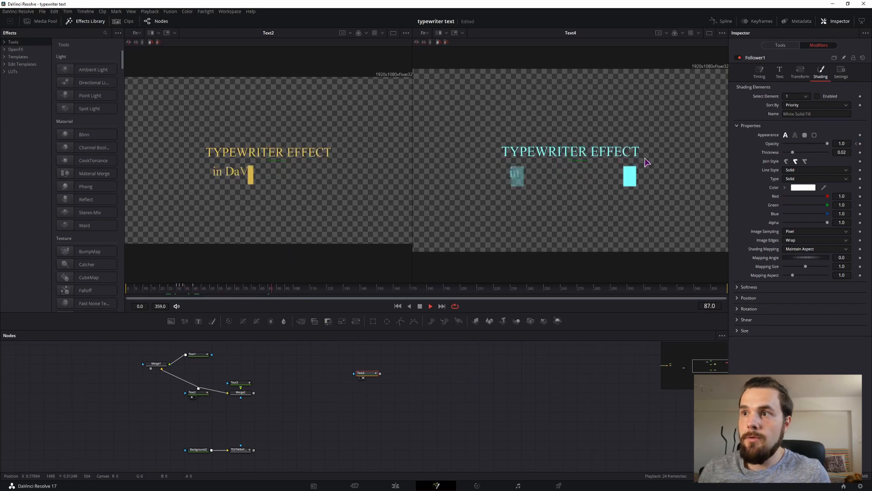
Narrow the Text4 character block by setting shading element 3's Extend Horizontal to 0.13, and preview the animation
left_click(781, 46)
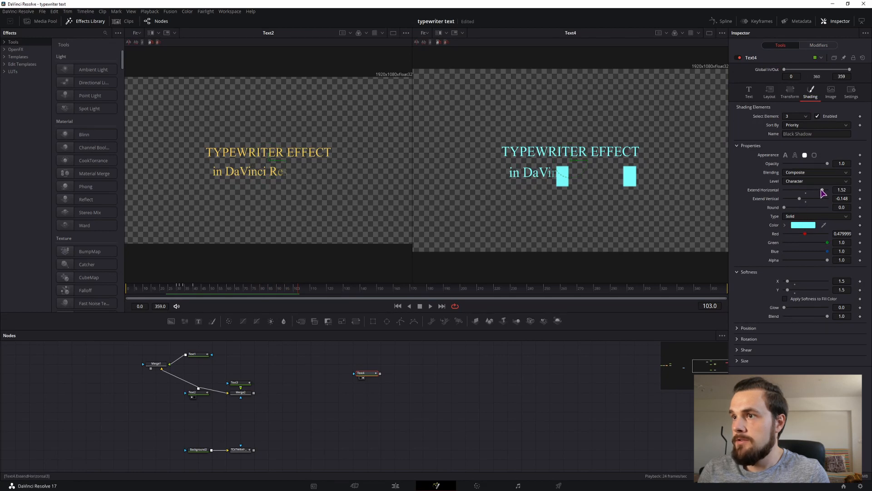
left_click_drag(822, 190, 810, 191)
key("space")
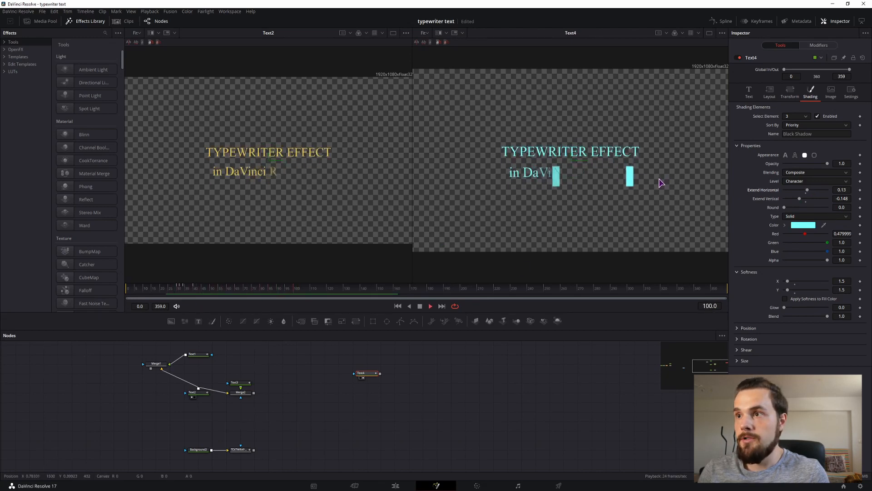
key("space")
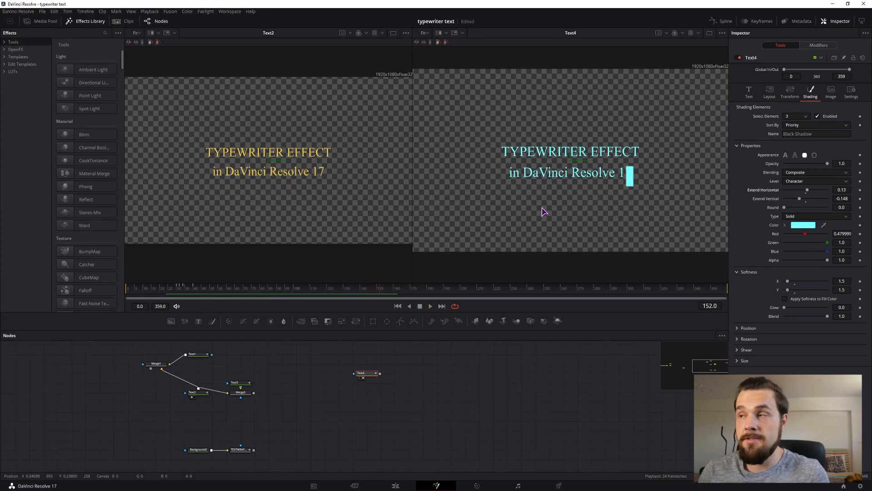
Try a trailing space after "in DaVinci Resolve 17" in the Text4 text
left_click(749, 92)
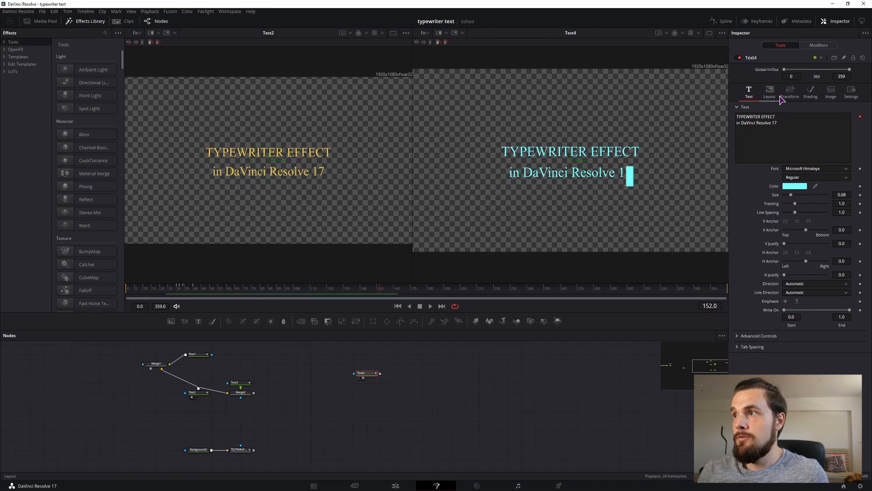
left_click(819, 46)
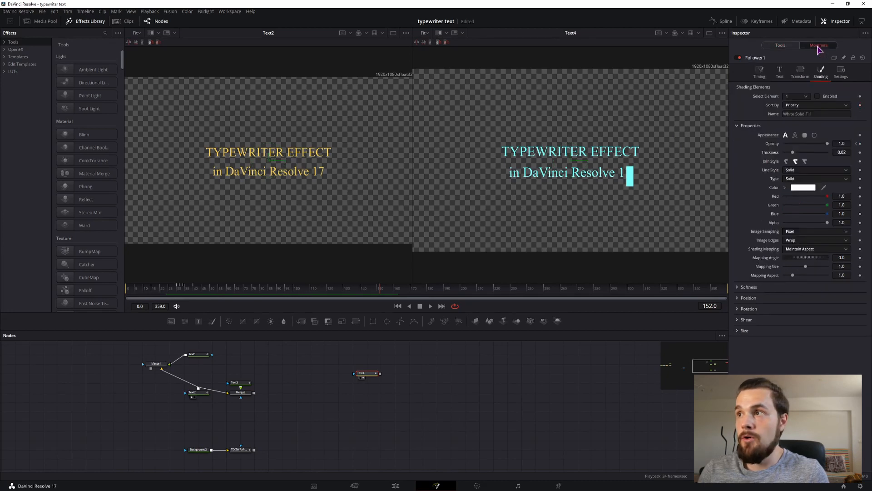
left_click(779, 74)
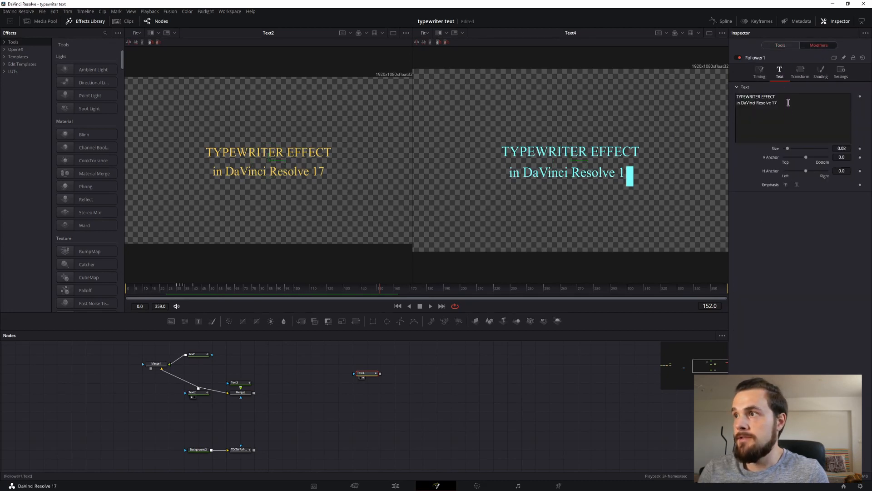
left_click(781, 45)
left_click(788, 123)
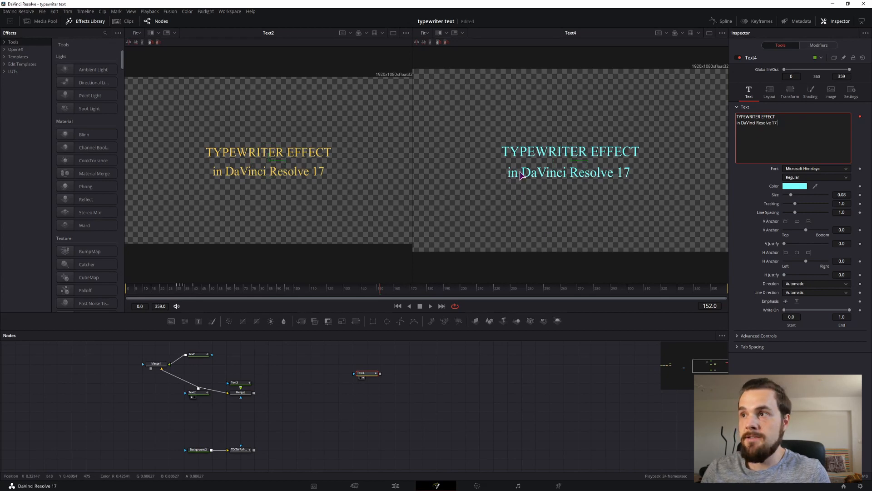
key("BackSpace")
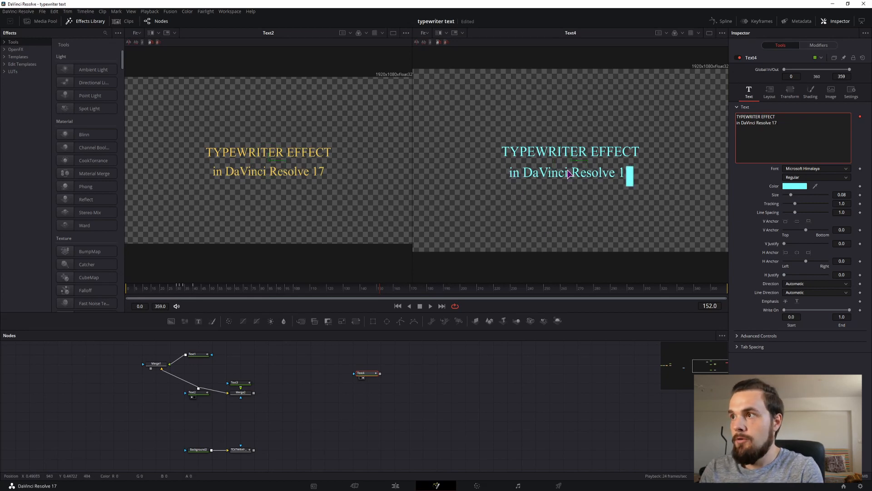
Add a line break after "in DaVinci Resolve 17" in the Text4 text and preview the animation
key("Return")
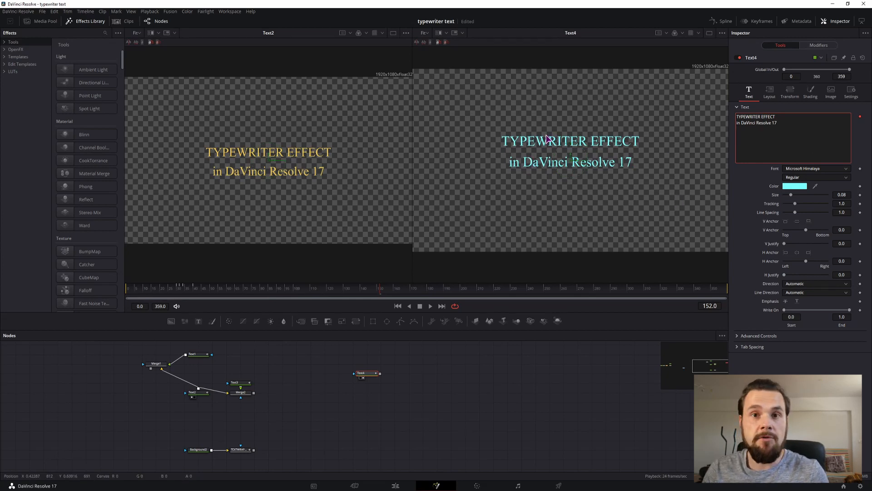
left_click(168, 289)
key("space")
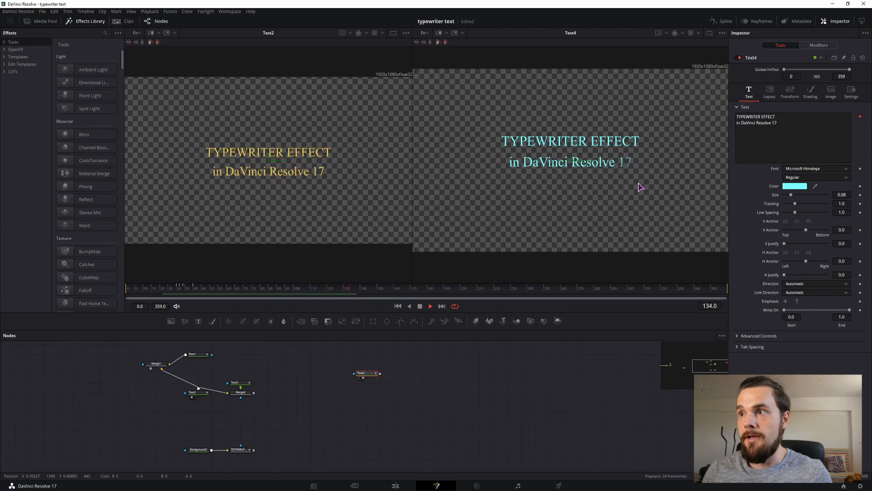
key("space")
Merge a new Text+ node over Text4, show the merge in the viewer and enter "-" as the new node's text
left_click(198, 321)
left_click_drag(449, 377, 381, 374)
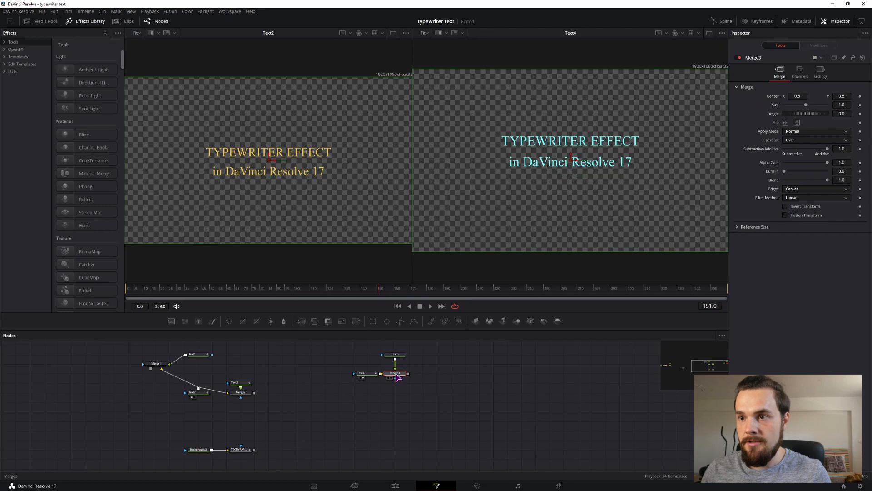
left_click(756, 129)
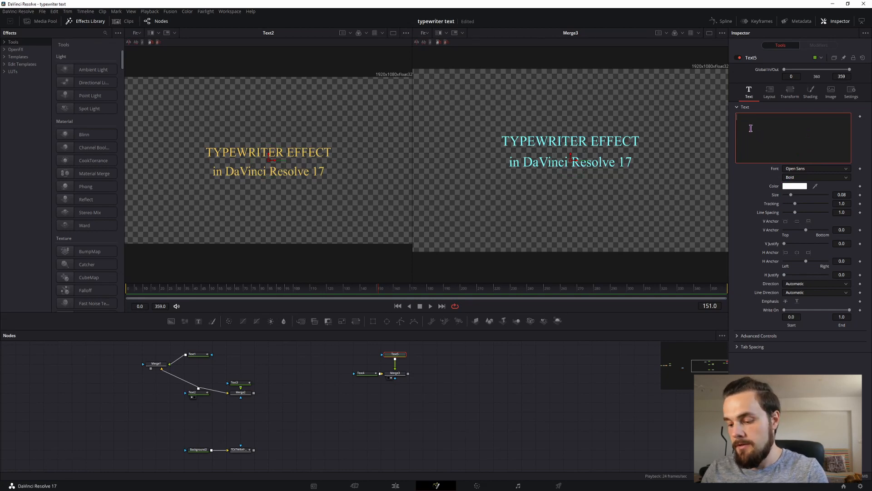
Set the hyphen's font to Microsoft Himalaya, sample its color from the cyan title, and place it just after "17"
left_click(816, 169)
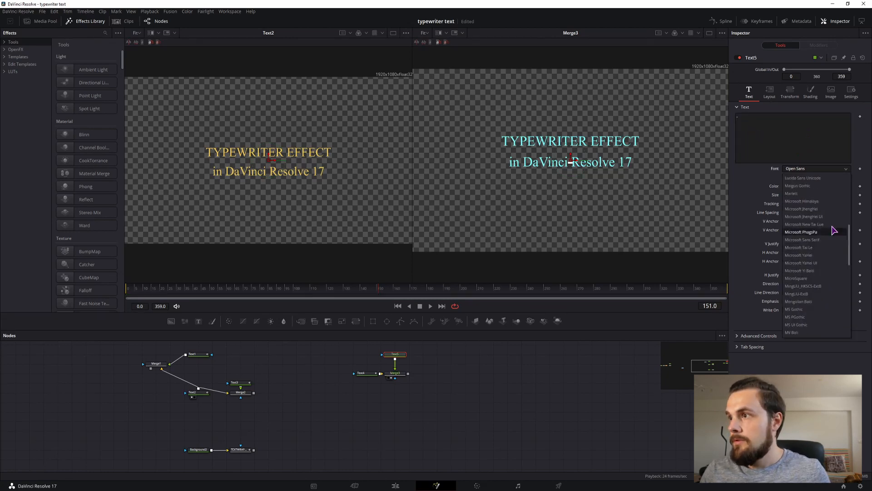
left_click(818, 202)
left_click_drag(816, 190, 636, 146)
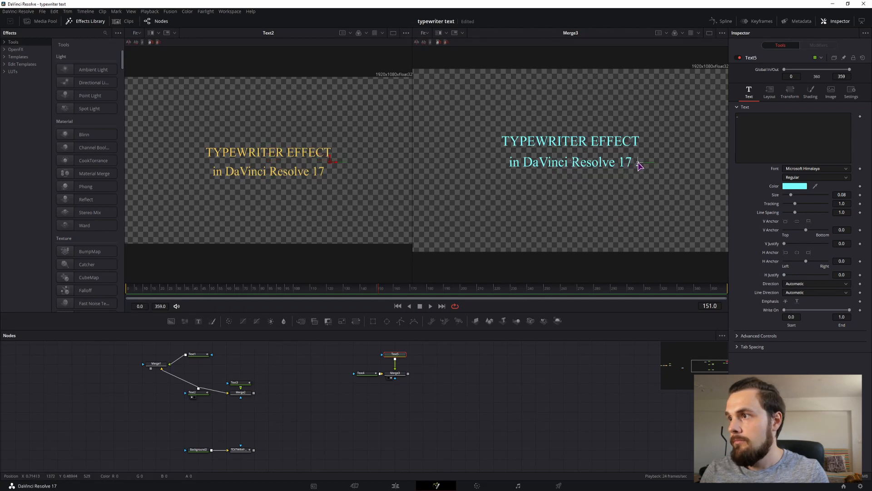
Enable shading element 3, Black Shadow, on Text5 as a filled rectangle with its color sampled from the cyan title
left_click(811, 93)
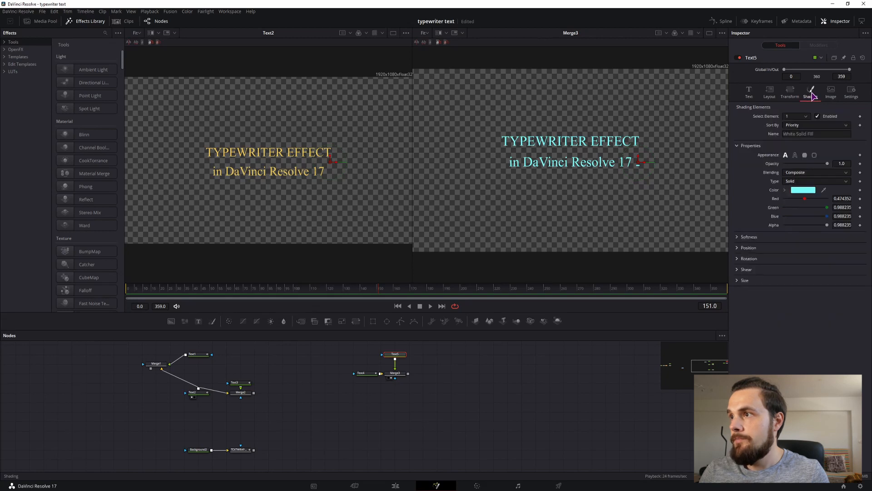
left_click(796, 117)
left_click(794, 142)
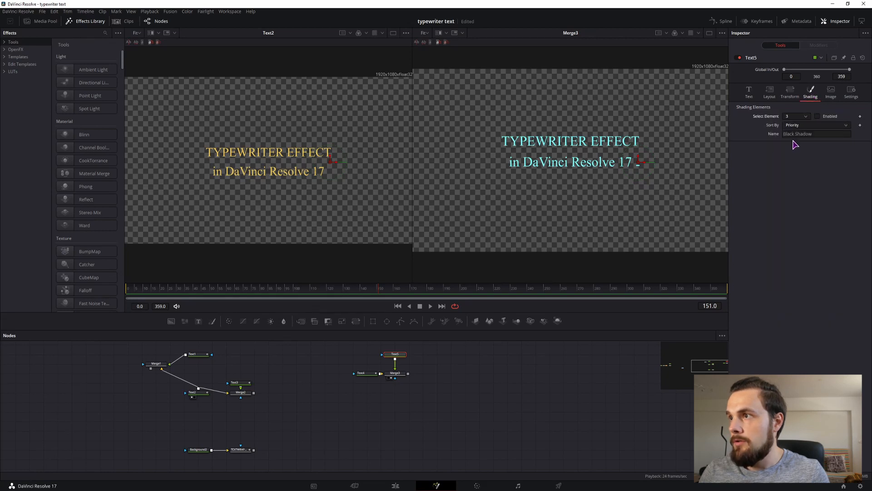
left_click(817, 117)
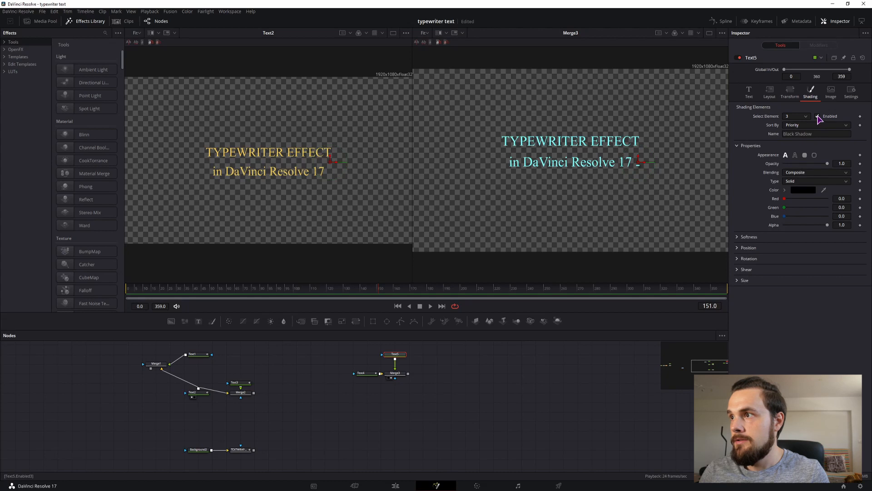
left_click(805, 156)
left_click_drag(823, 225, 636, 142)
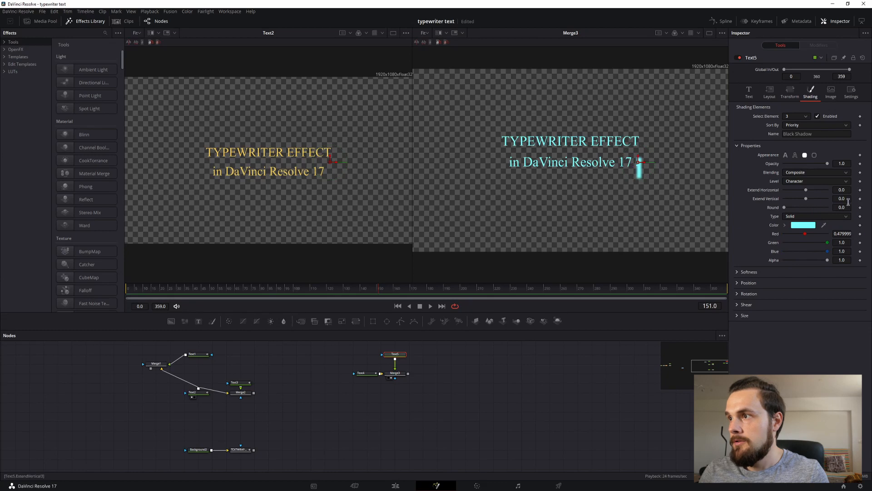
Set the Softness of Text5's shading element 3 to 1.5 in both X and Y
left_click(738, 272)
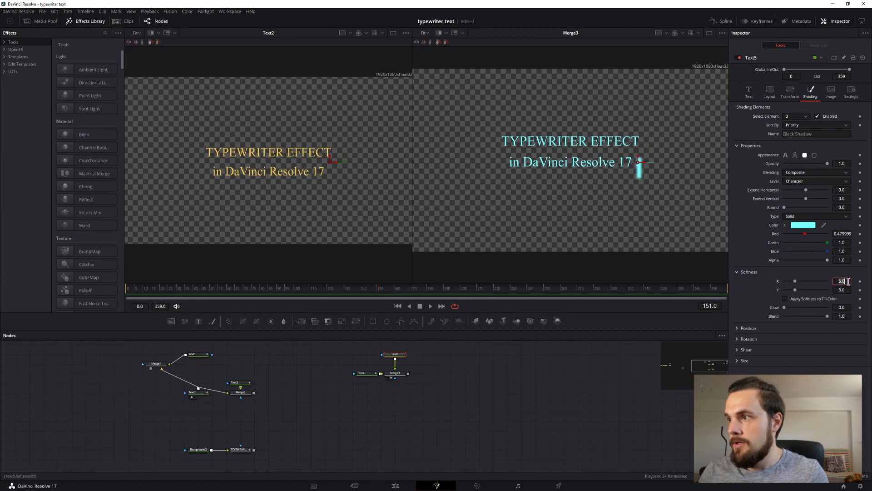
left_click(848, 280)
type("1.5")
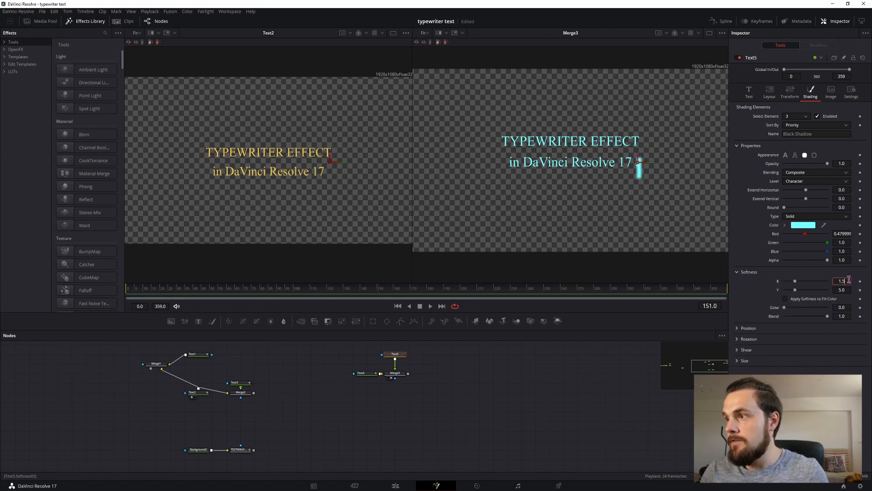
left_click(847, 290)
type("1.5")
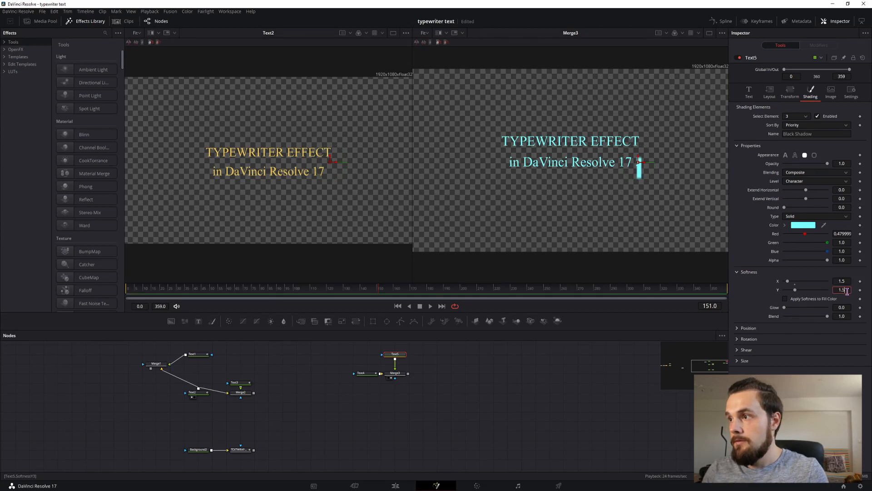
key("Return")
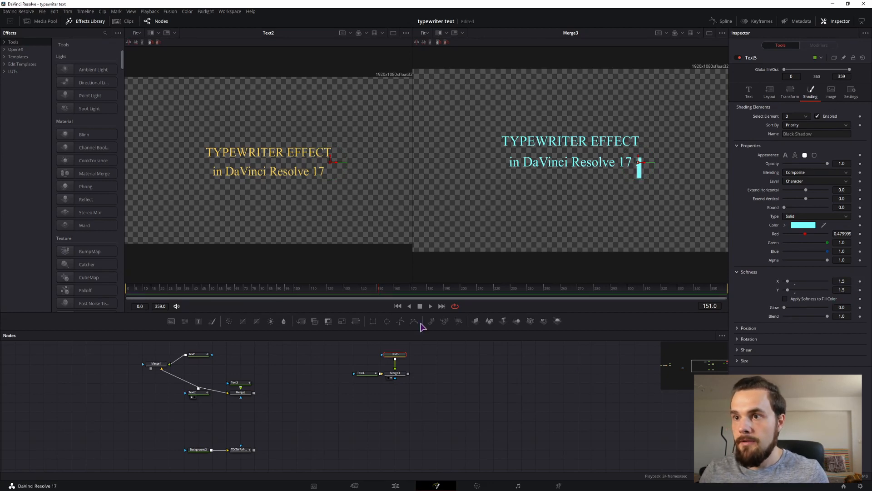
Set the Text5 rectangle's Extend Horizontal to 0.32 and preview the animation near the end of the typed text
left_click_drag(371, 296, 346, 291)
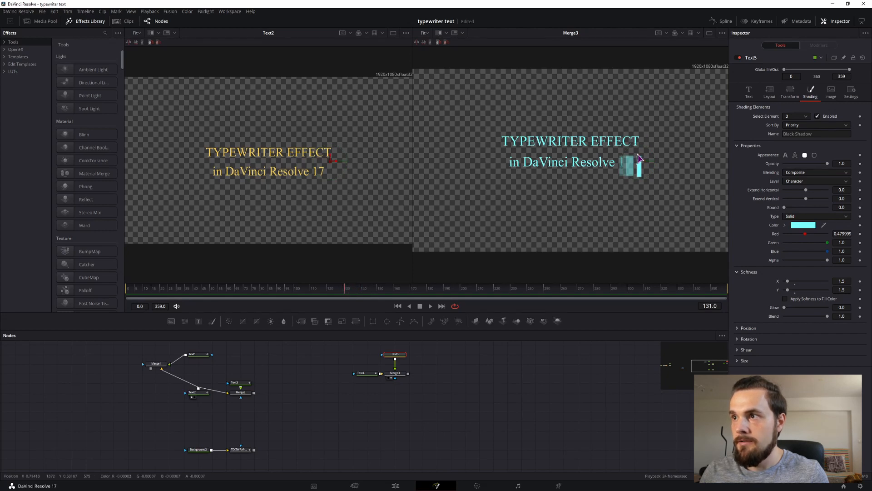
left_click_drag(806, 193, 813, 193)
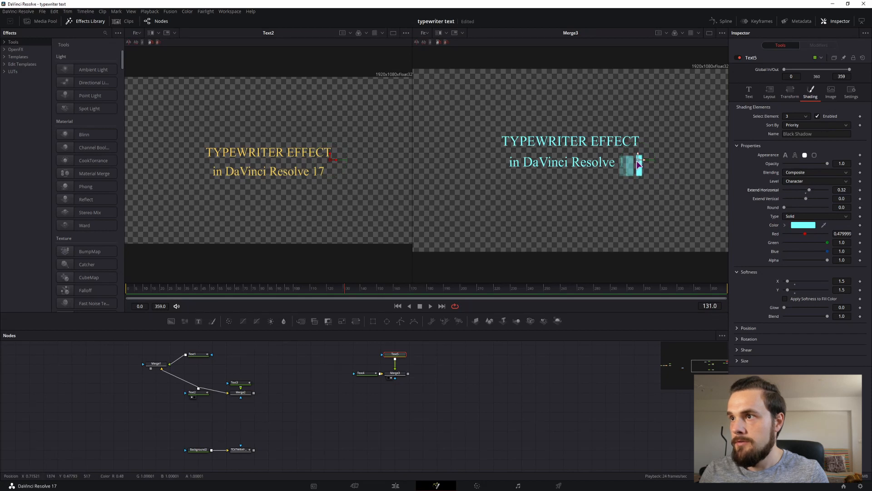
key("space")
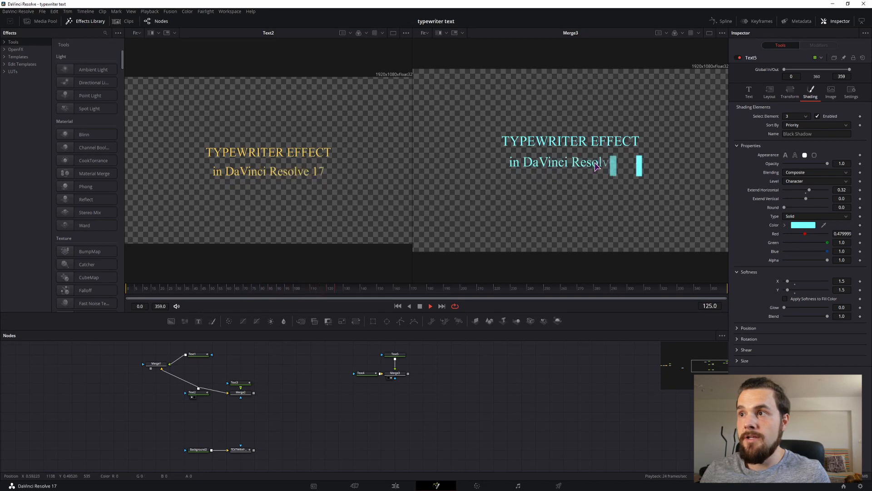
At frame 136, set the opacity of Text5's shading element 3 to 0 and disable its shading element 1 to hide the hyphen
left_click(351, 291)
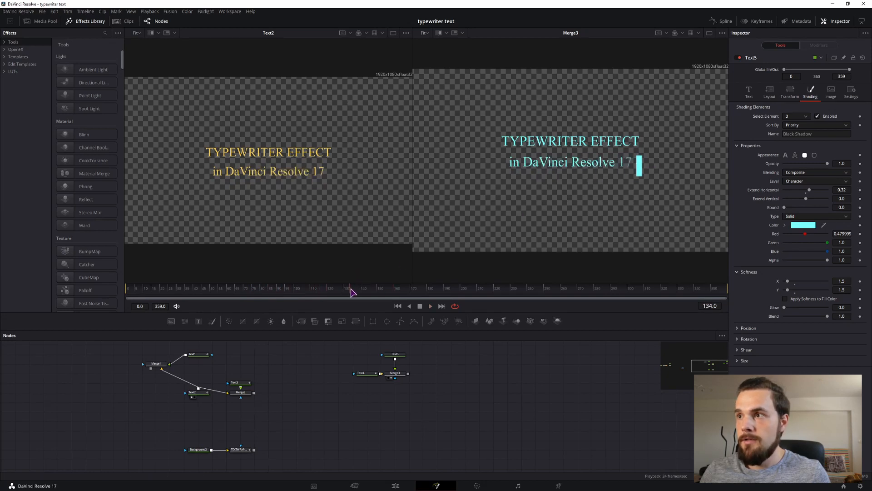
left_click_drag(358, 291, 351, 291)
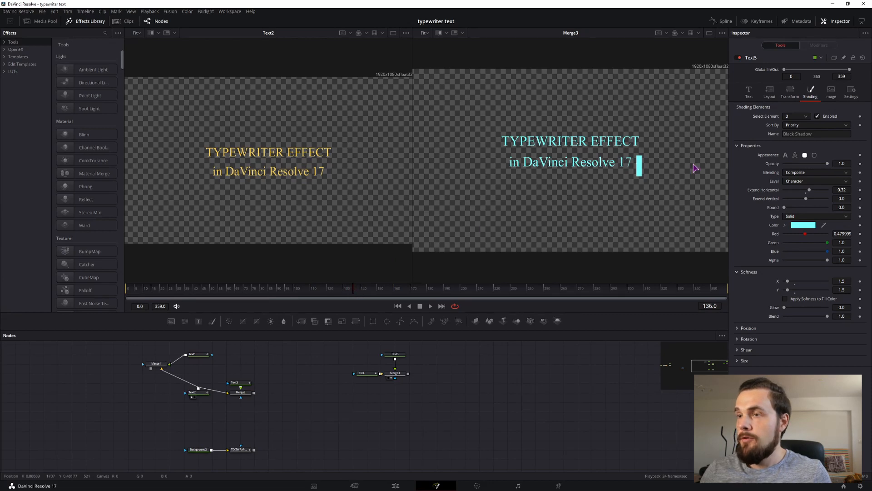
left_click_drag(828, 167, 765, 168)
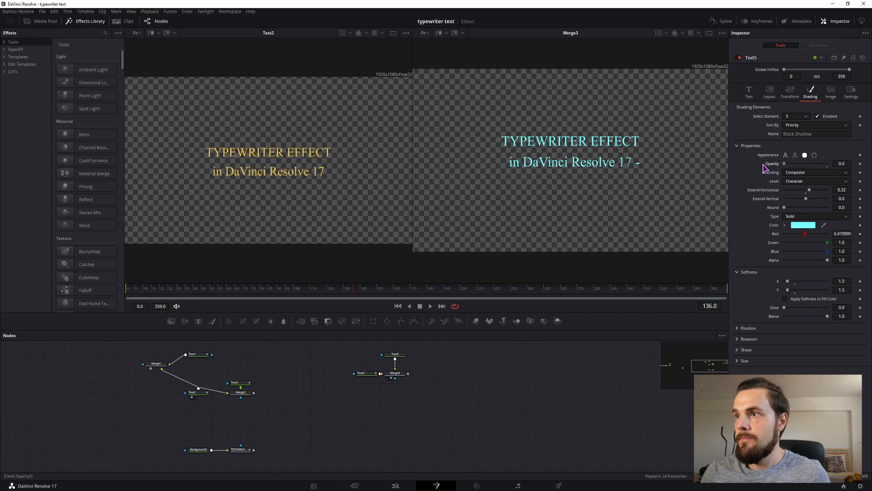
left_click(807, 117)
left_click(799, 126)
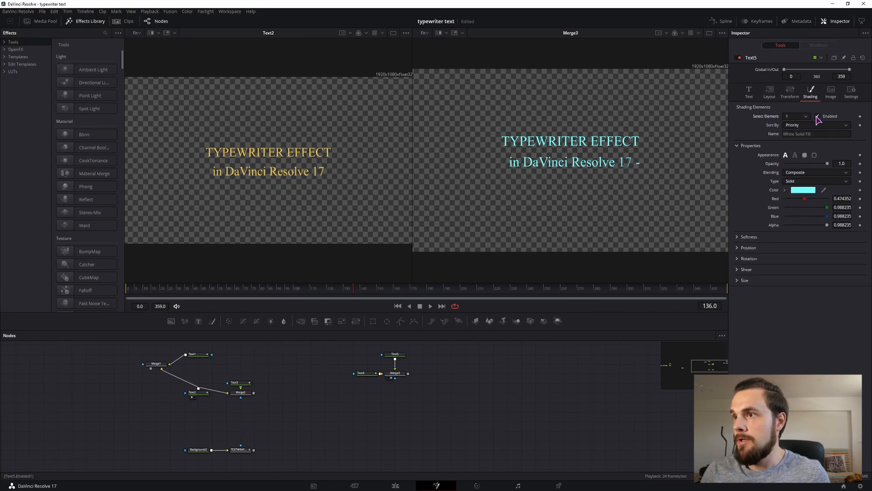
left_click(806, 118)
left_click(796, 144)
mouse_move(777, 168)
left_mouse_down()
mouse_move(842, 167)
mouse_move(764, 167)
mouse_move(841, 168)
mouse_move(775, 168)
left_mouse_up()
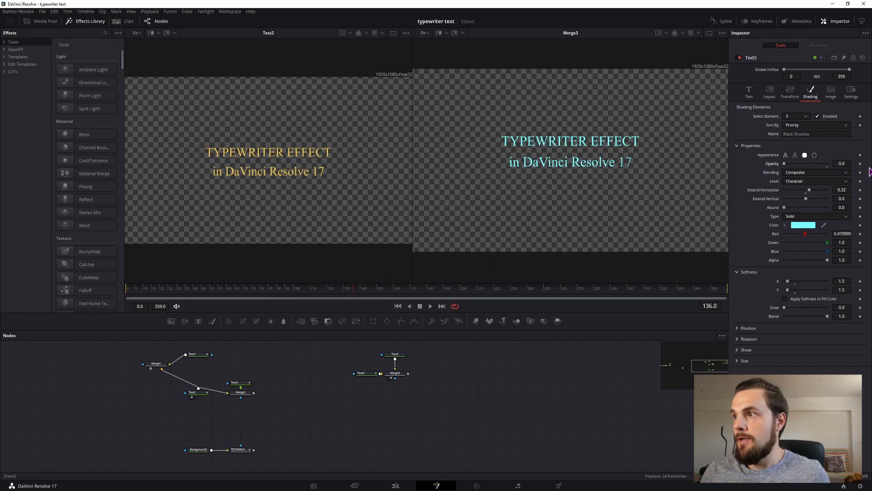
Keyframe the opacity of Text5's shading element 3 to 0 at frame 136, 1.0 at frame 139, and 0 at frame 145
left_click(861, 164)
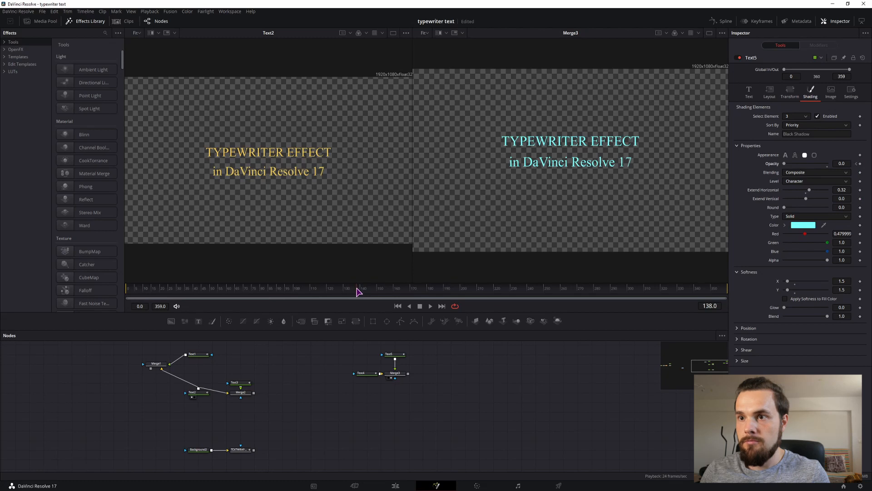
left_click_drag(784, 167, 836, 166)
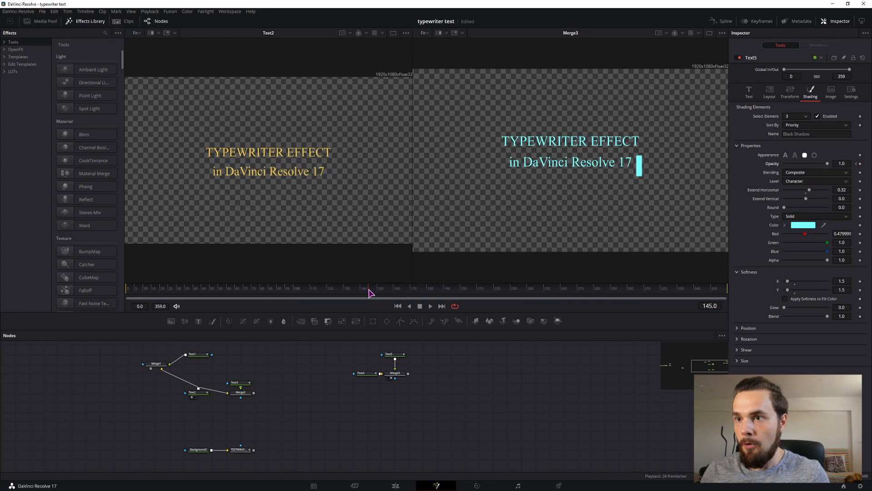
left_click_drag(827, 164, 784, 164)
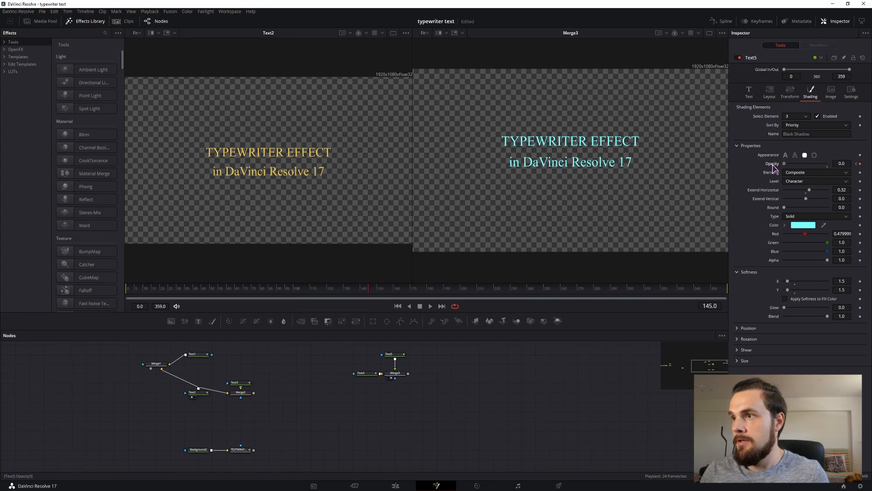
left_click(342, 289)
key("space")
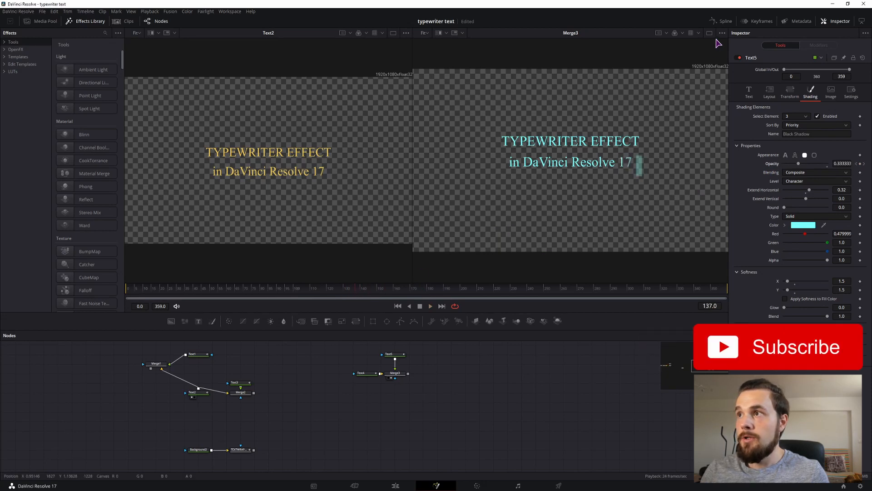
Display Text5's opacity curve in the Spline editor and smooth all of its keyframes
left_click(726, 23)
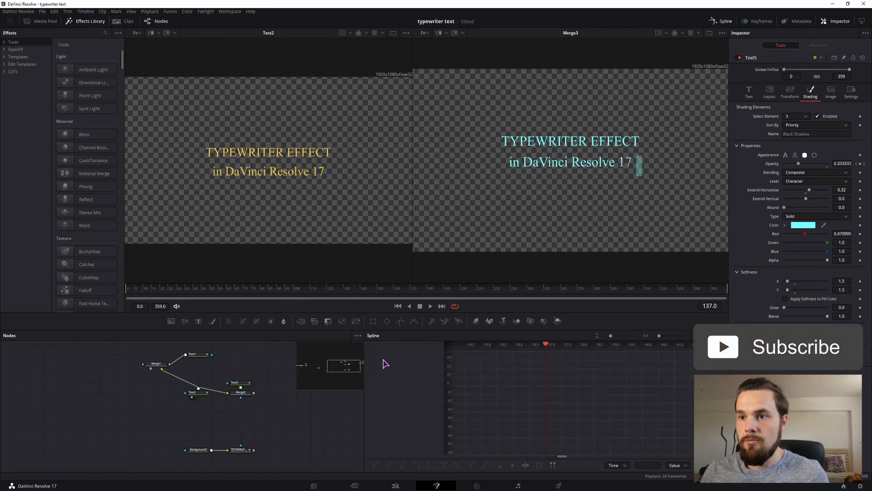
left_click_drag(266, 415, 103, 423)
left_click(231, 363)
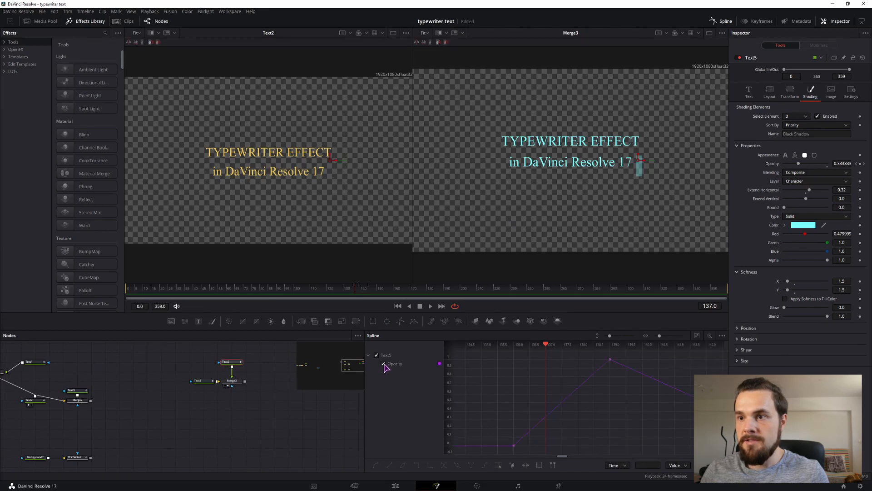
left_click(697, 337)
left_click(698, 336)
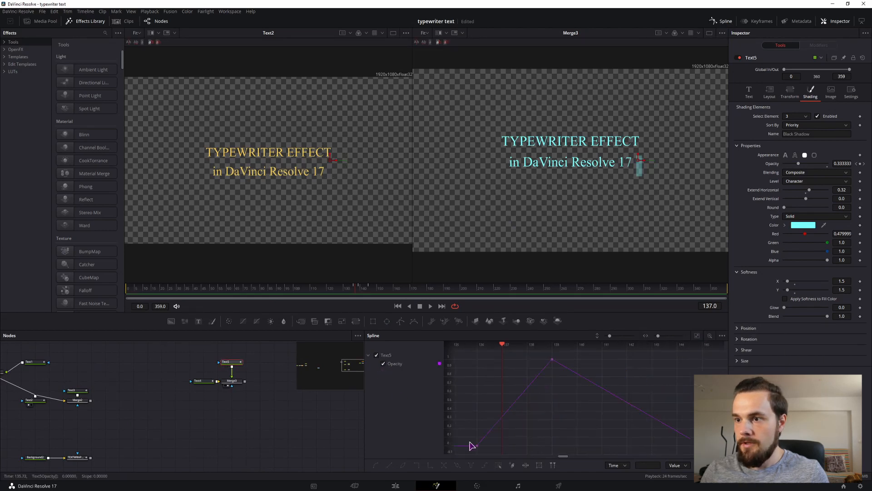
left_click_drag(470, 452, 716, 354)
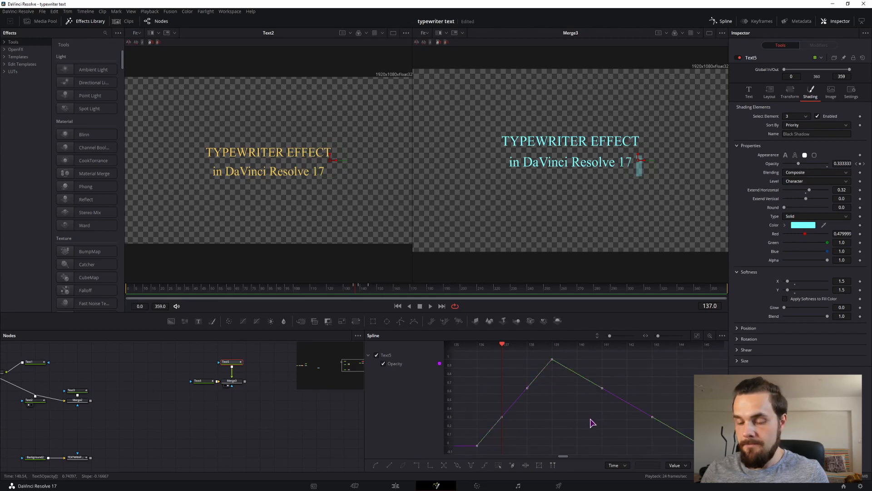
key("s")
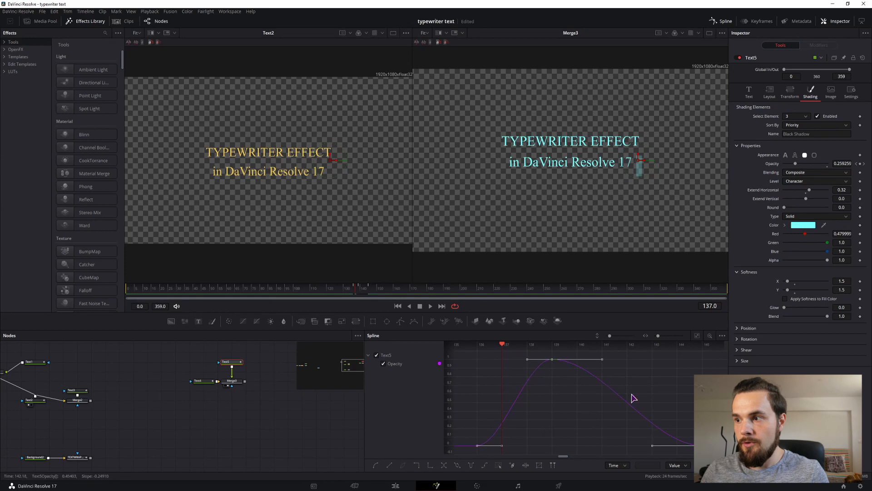
Set Text5's opacity curve to loop and play back the blinking cursor
left_click_drag(633, 410, 626, 411)
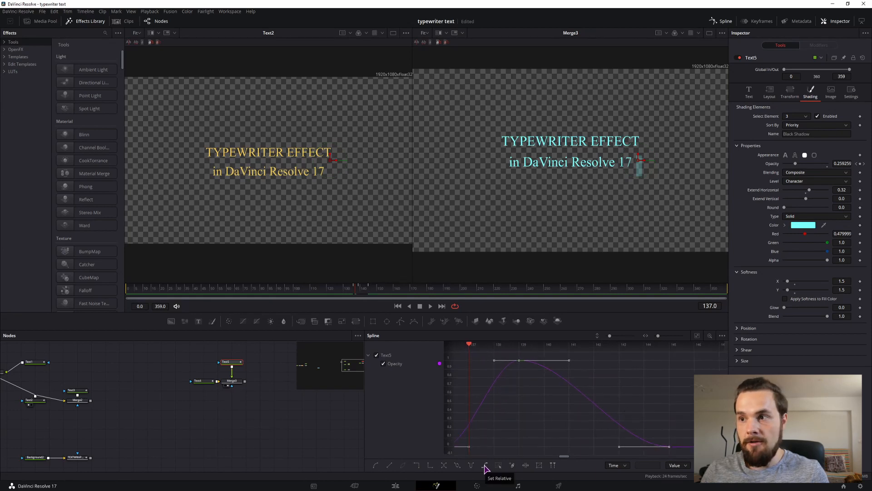
left_click(317, 296)
key("space")
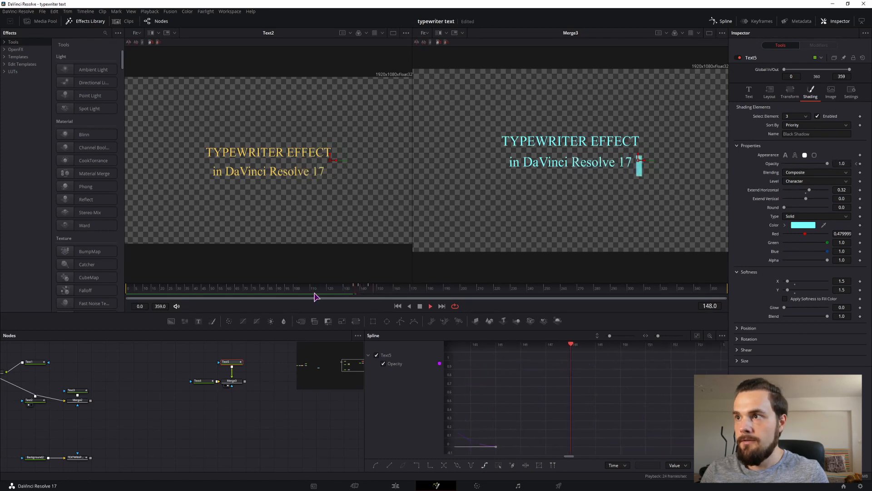
key("space")
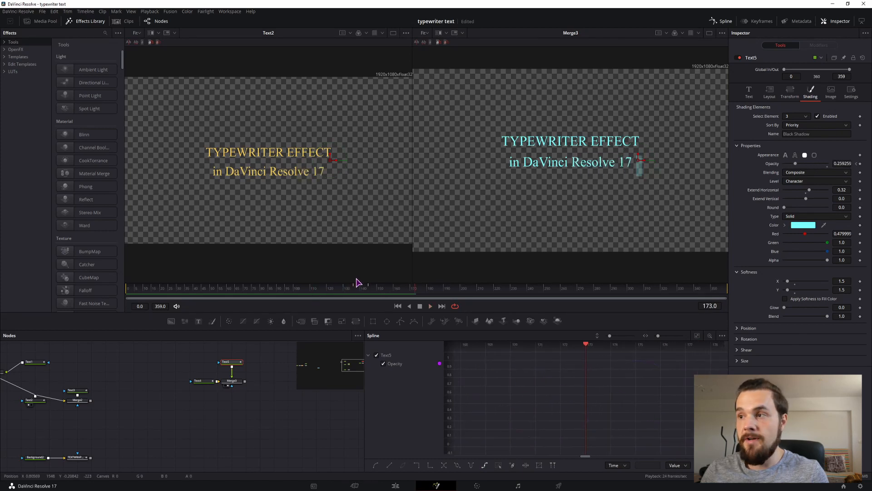
In the Keyframes editor, move Text5's second and third opacity keyframes to about frames 141 and 147, and preview the slower blink
left_click(723, 21)
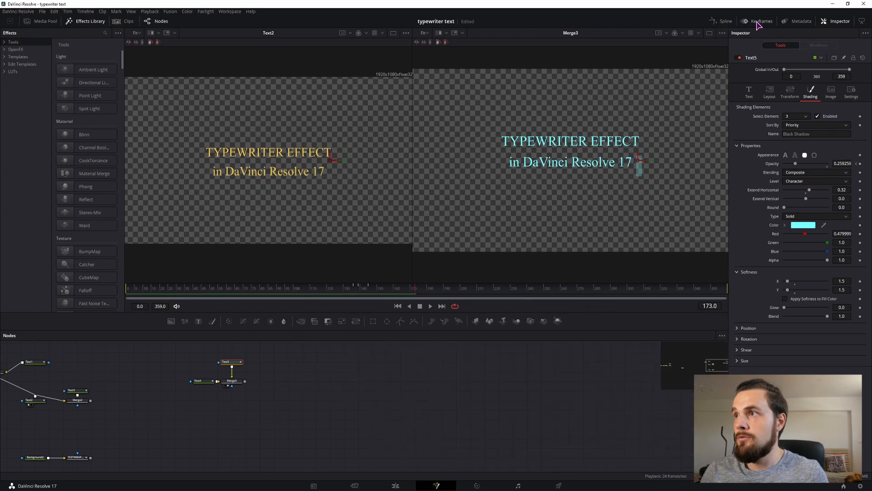
left_click(756, 22)
left_click(378, 356)
left_click(399, 366)
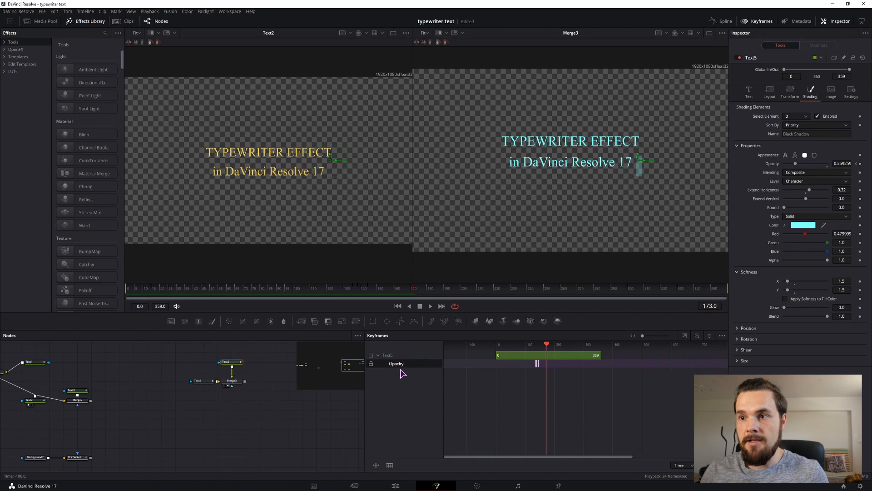
scroll(552, 385, "up", 10)
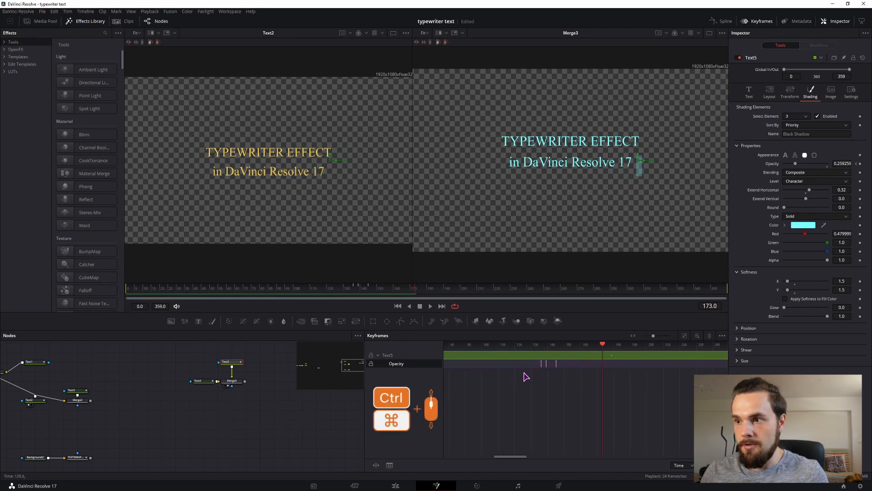
scroll(555, 375, "up", 3)
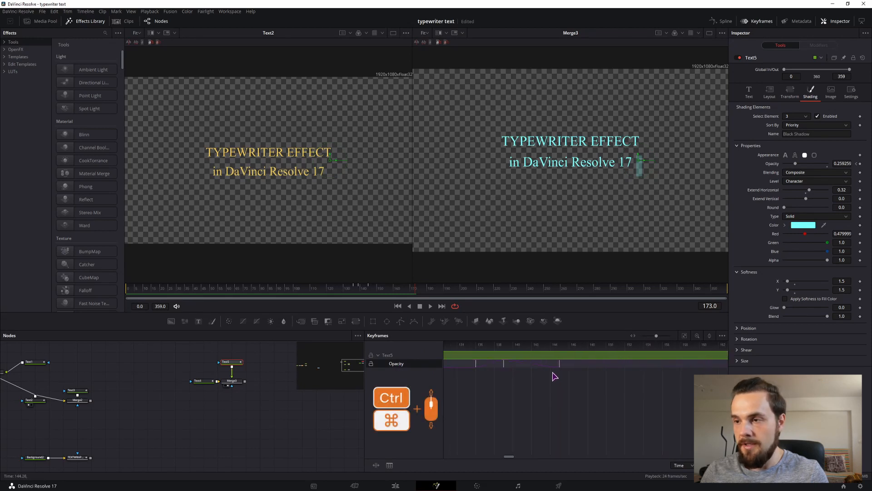
left_click(513, 380)
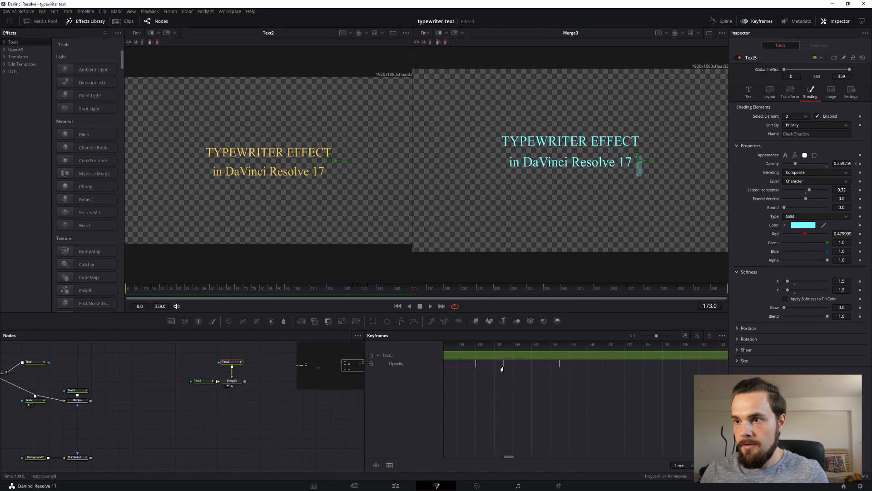
left_click_drag(503, 368, 579, 371)
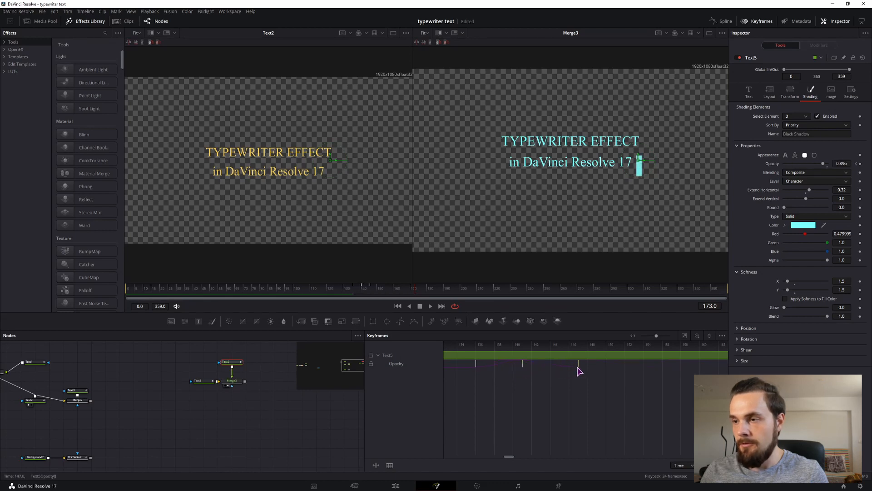
left_click(326, 293)
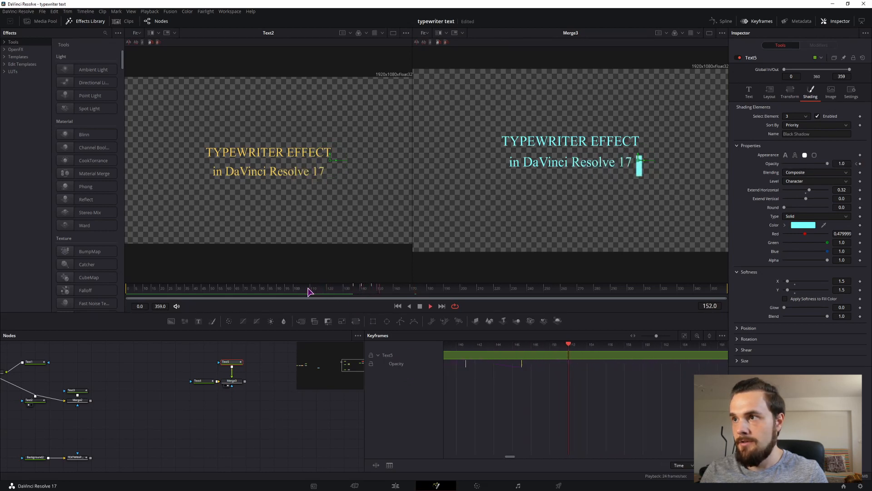
key("space")
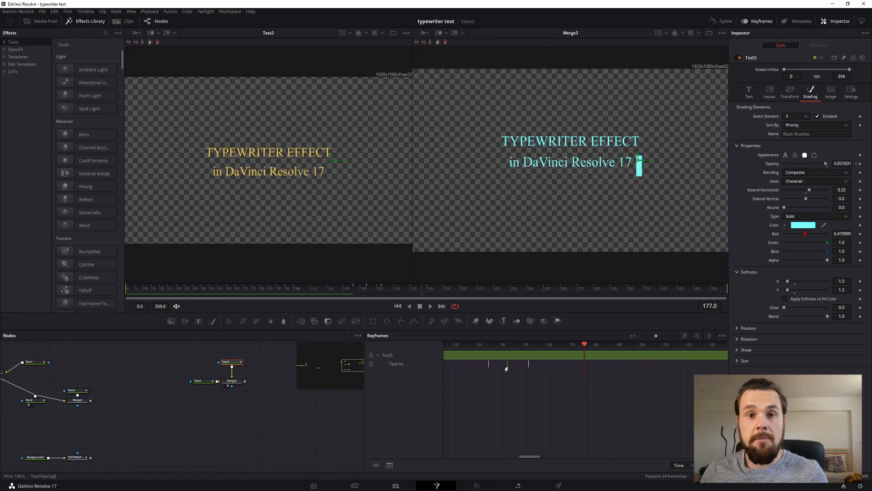
Retime Text5's second and third opacity keyframes to about frames 143 and 151 and play back the blink
left_click_drag(507, 366, 522, 368)
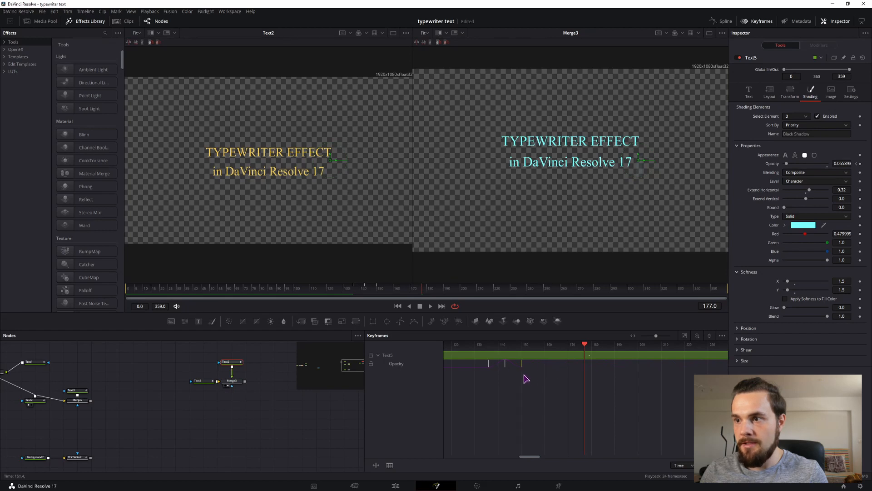
mouse_move(522, 366)
left_mouse_down()
mouse_move(543, 366)
mouse_move(524, 369)
left_mouse_up()
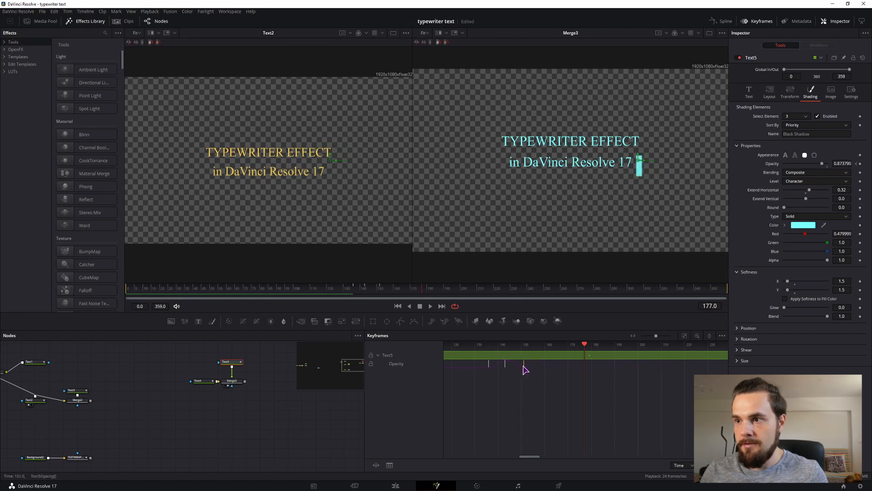
left_click(344, 289)
key("space")
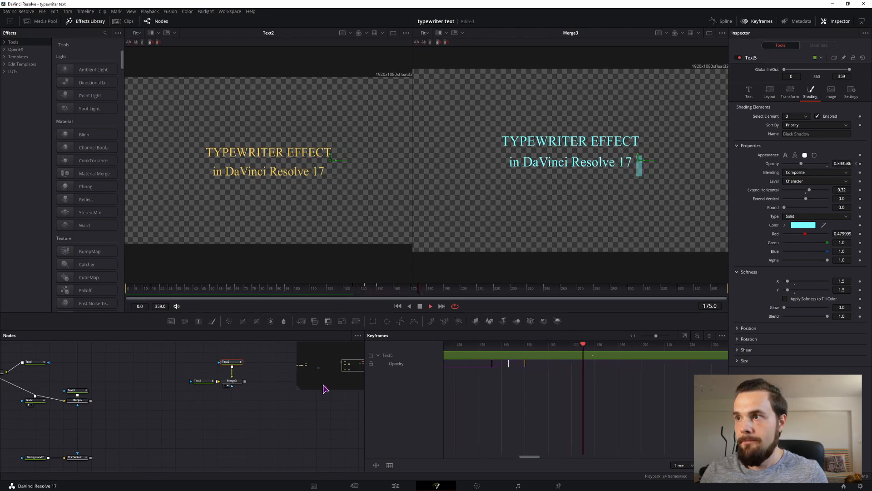
key("space")
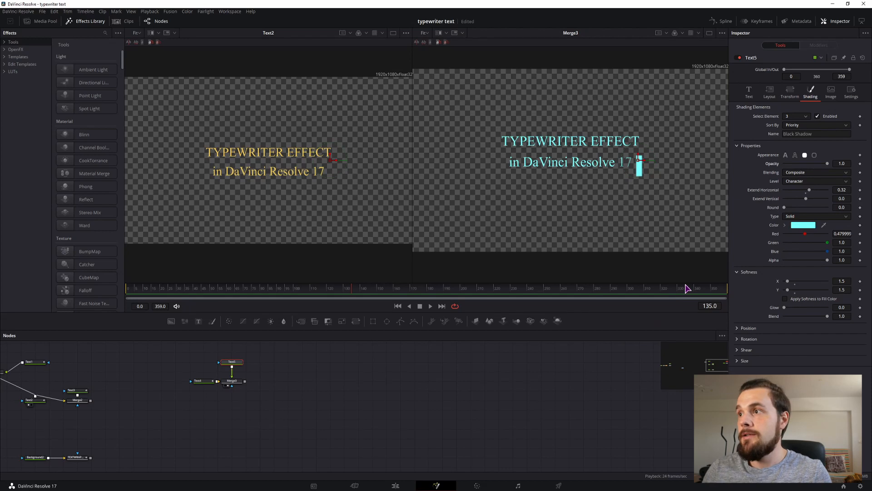
Drive the opacity of Text5's shading element 3 with the expression sin(time*0.5) and play back the typewriter animation
right_click(776, 164)
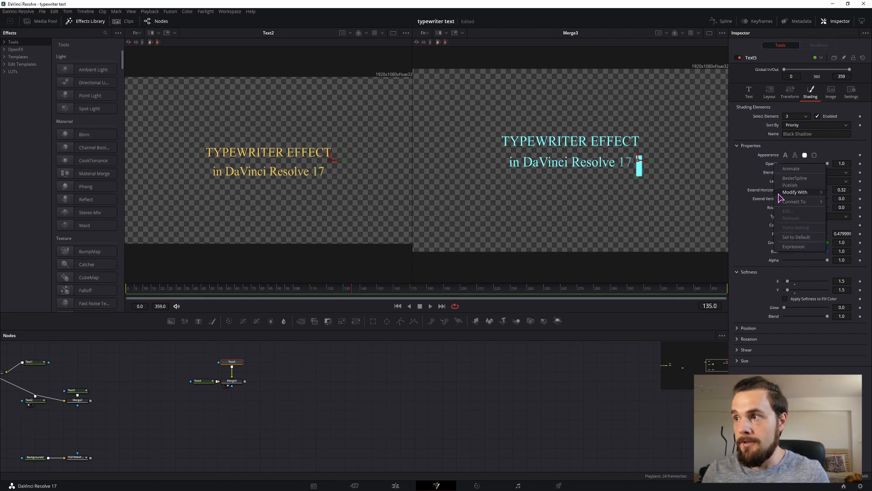
left_click(844, 163)
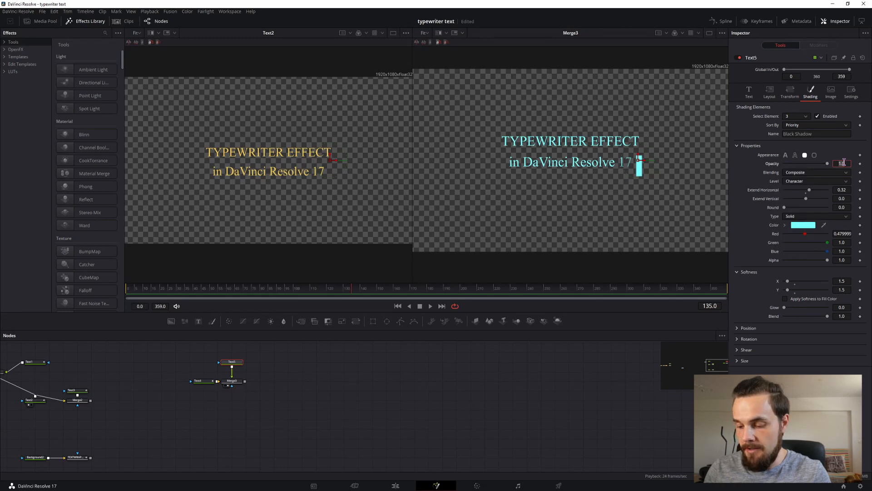
type("=")
key("Tab")
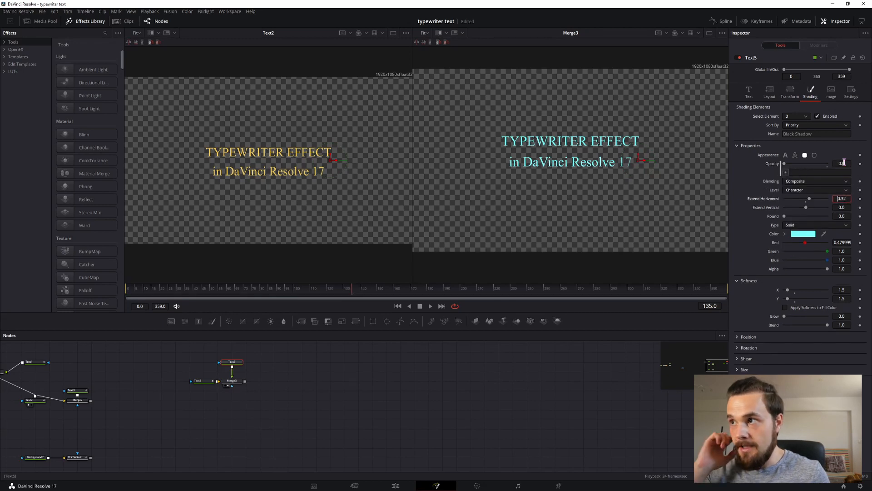
left_click(808, 173)
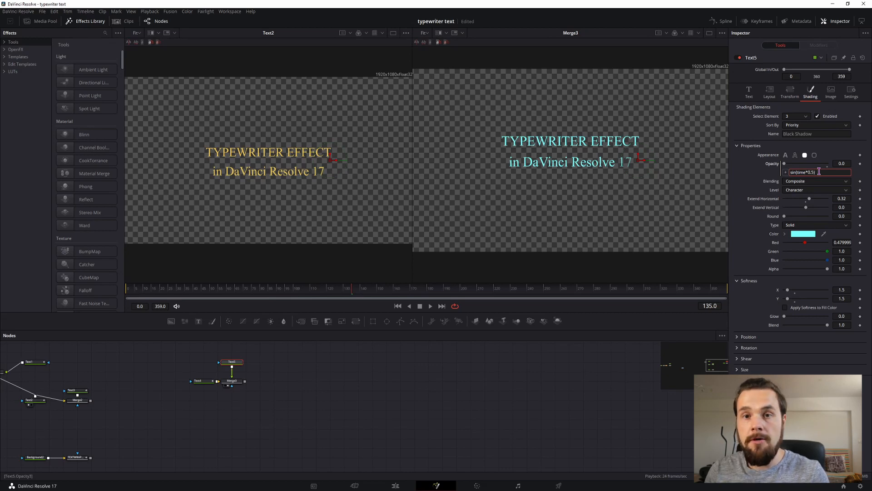
left_click(233, 293)
key("space")
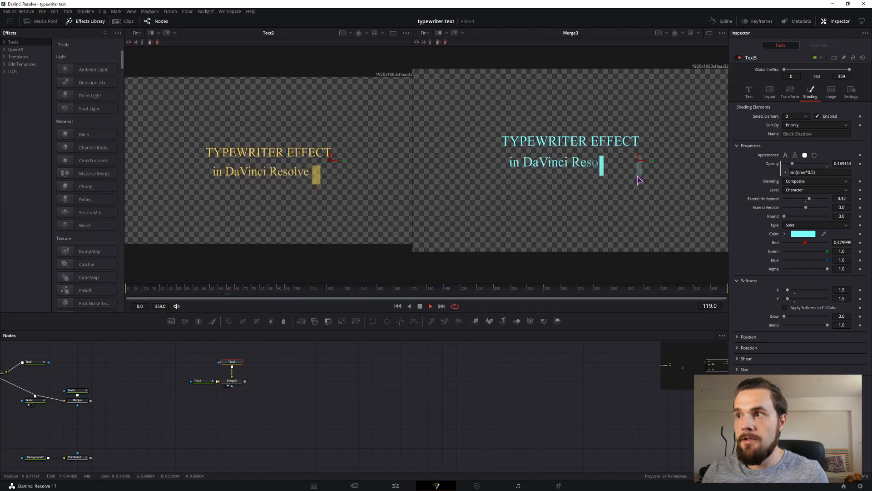
key("space")
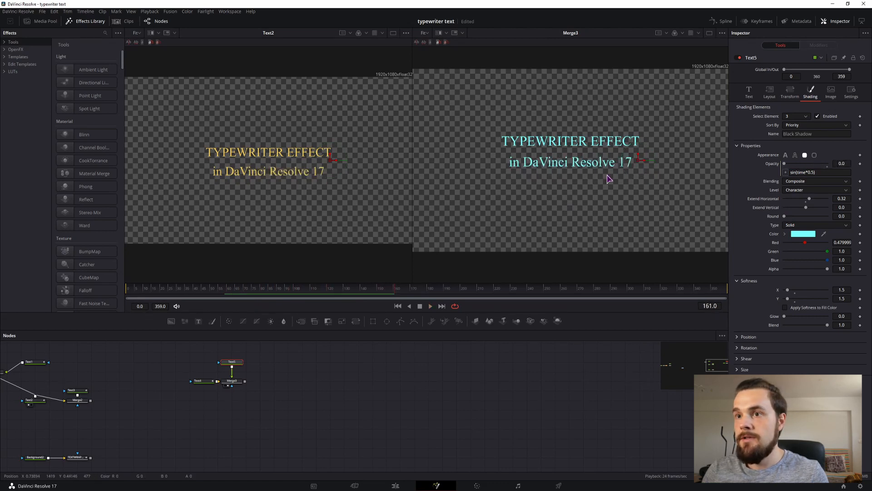
Move the playhead to frame 139 on the timeline and save the project
left_click(268, 298)
left_click_drag(269, 301, 359, 296)
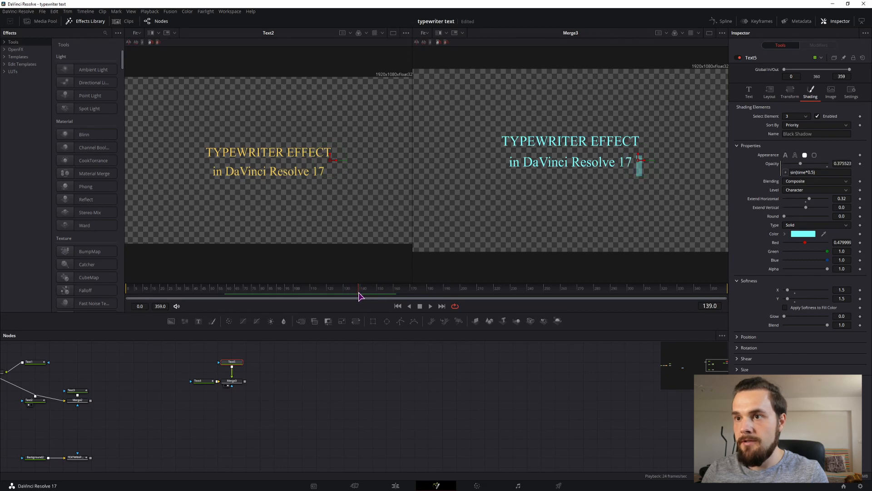
left_click(643, 180)
key("ctrl+s")
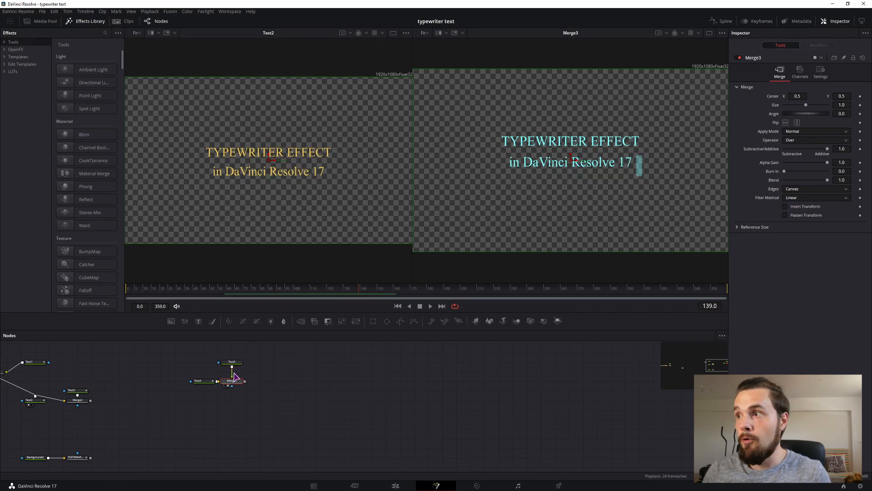
Keyframe Merge3's Blend at 1.0 on frame 139 and 0.0 on frame 138, and play back the typewriter animation
mouse_move(829, 181)
left_mouse_down()
mouse_move(780, 184)
mouse_move(841, 182)
left_mouse_up()
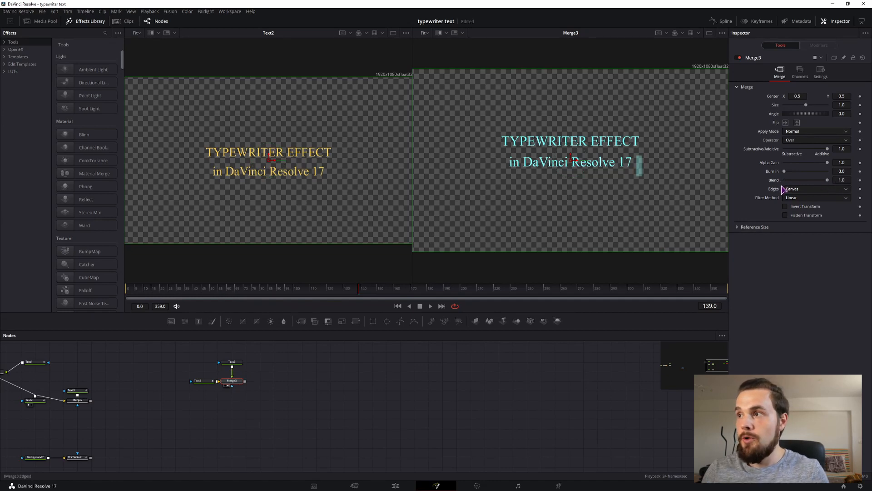
left_click(860, 180)
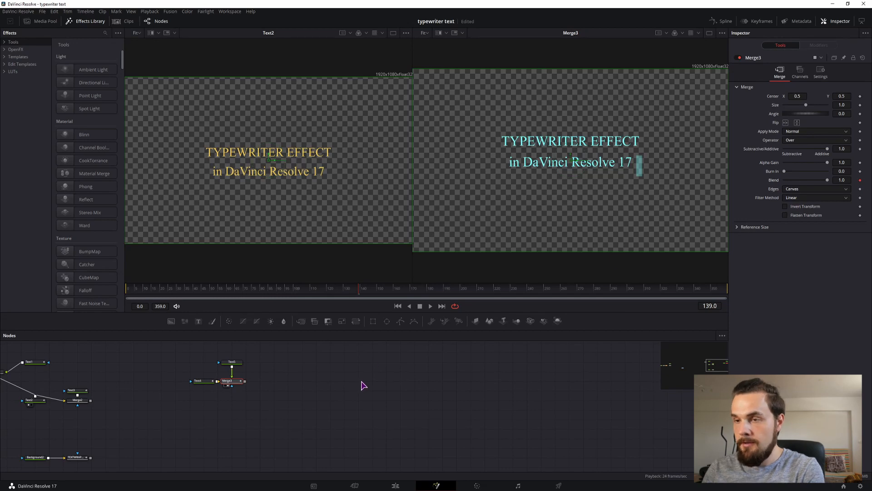
key("Left")
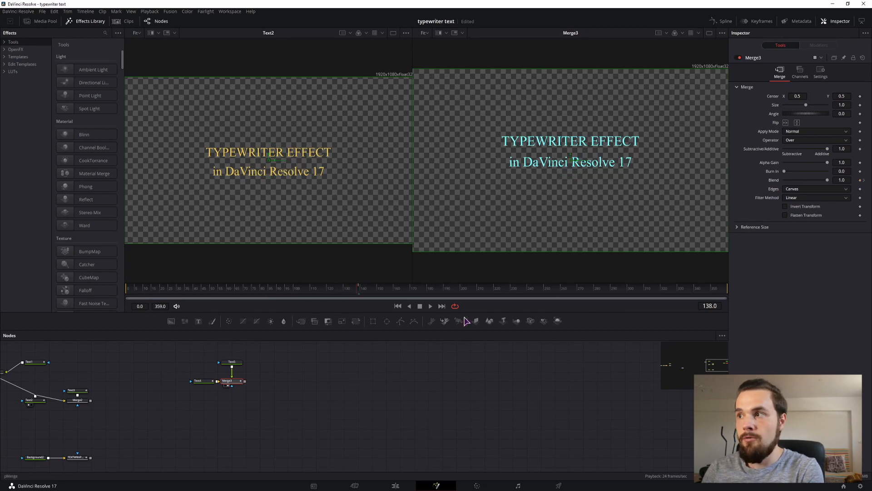
left_click_drag(828, 183, 731, 185)
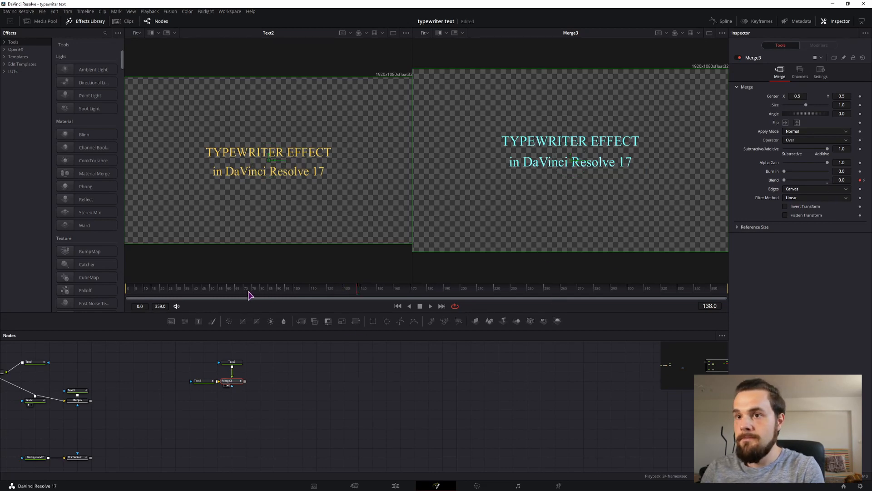
left_click(225, 289)
key("space")
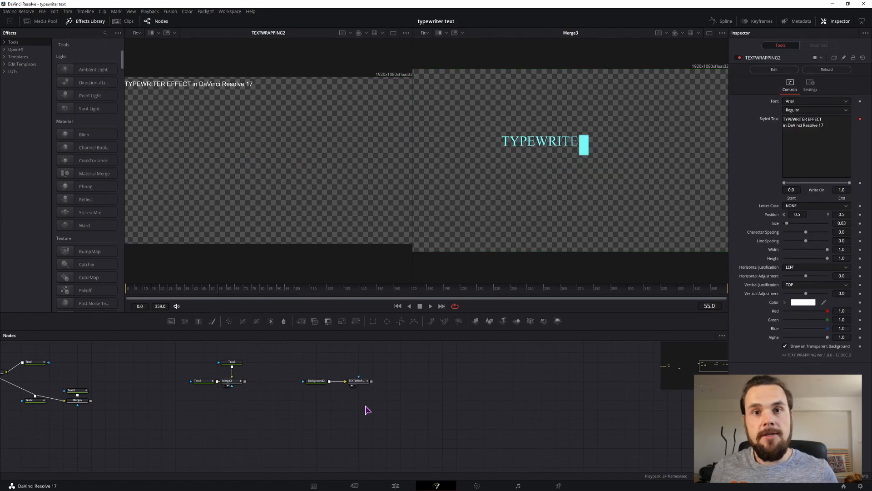
Disable Text4's shading element 3 and re-enable it to compare the typing text without and with the block cursor
left_click(358, 381)
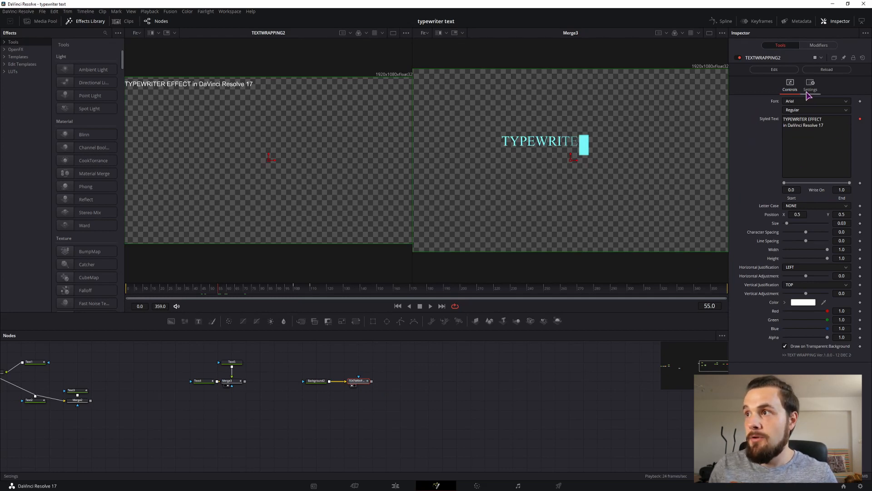
left_click(198, 382)
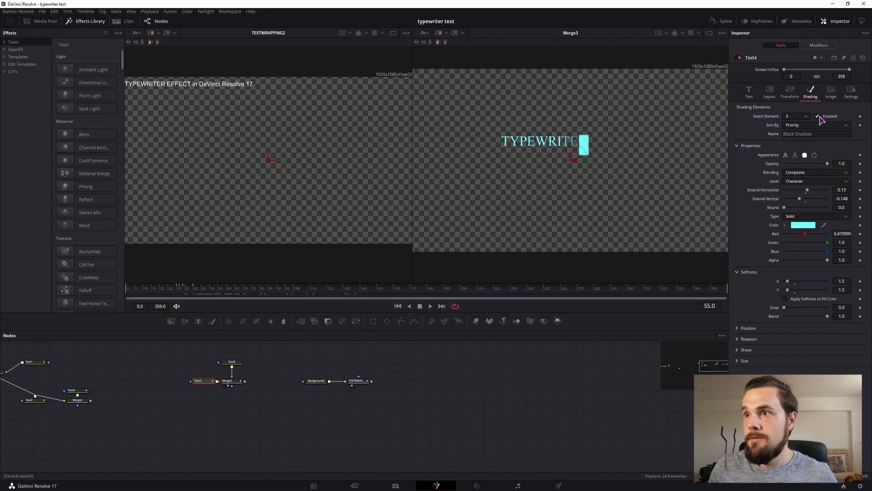
left_click(818, 116)
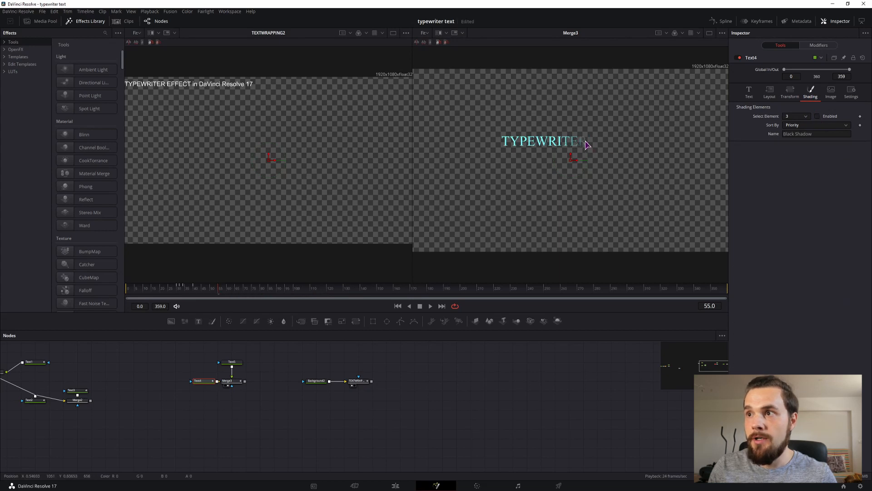
left_click(818, 117)
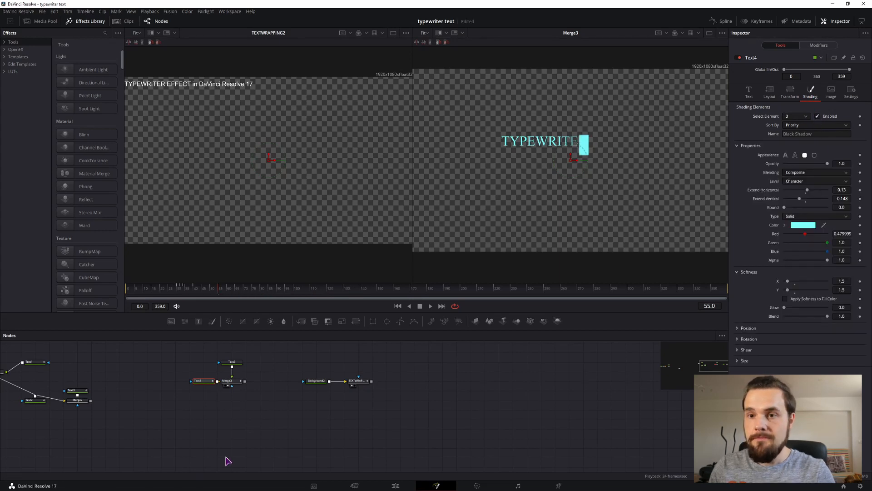
Inspect the shading settings of the Follower modifier on the TEXTWRAPPING2 node
left_click(358, 382)
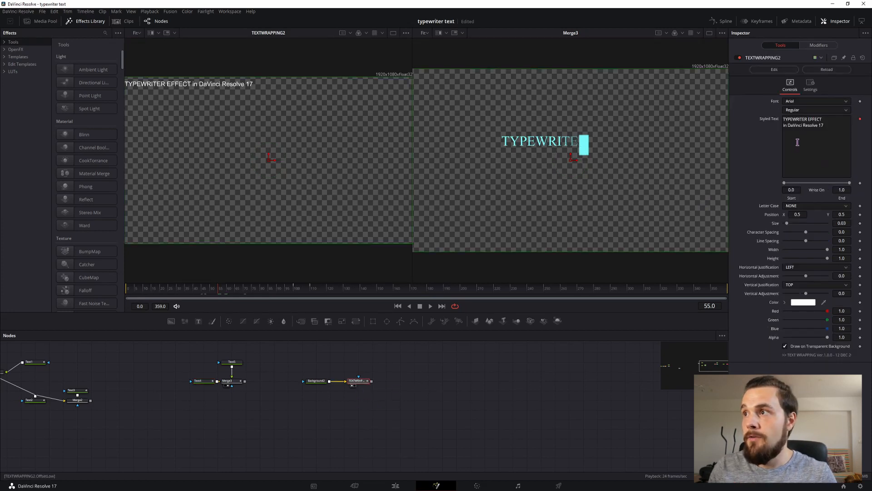
left_click(817, 46)
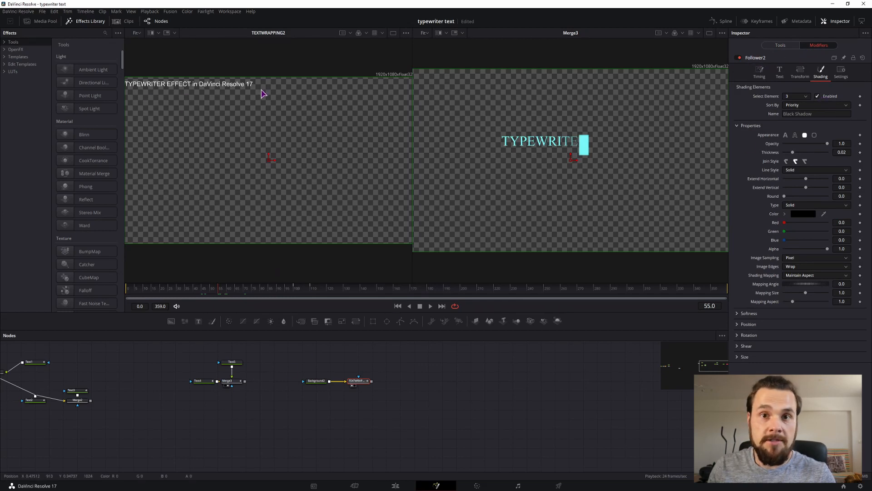
left_click(477, 415)
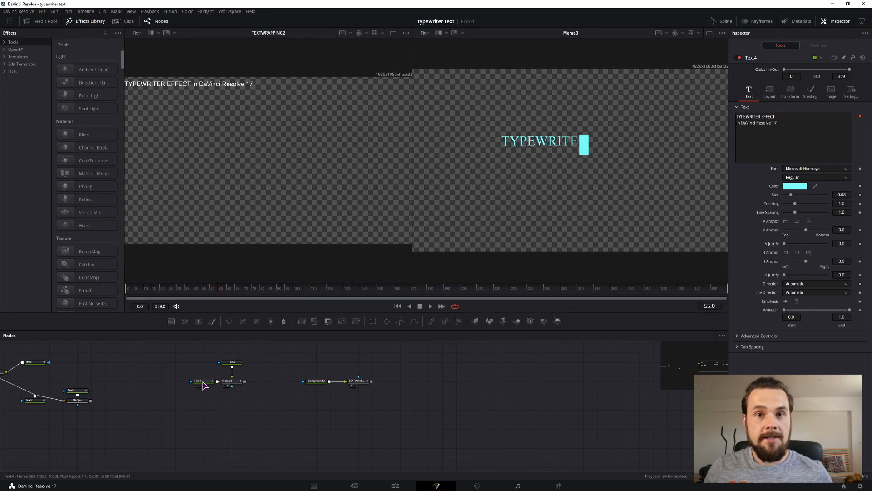
Remove the trailing line break from Text4's text and put it back to compare the cursor's placement
left_click(789, 148)
key("BackSpace")
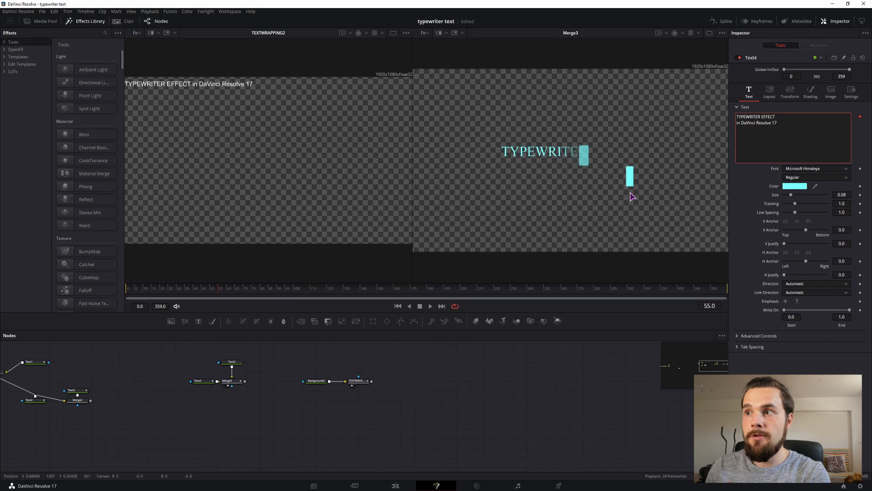
key("Return")
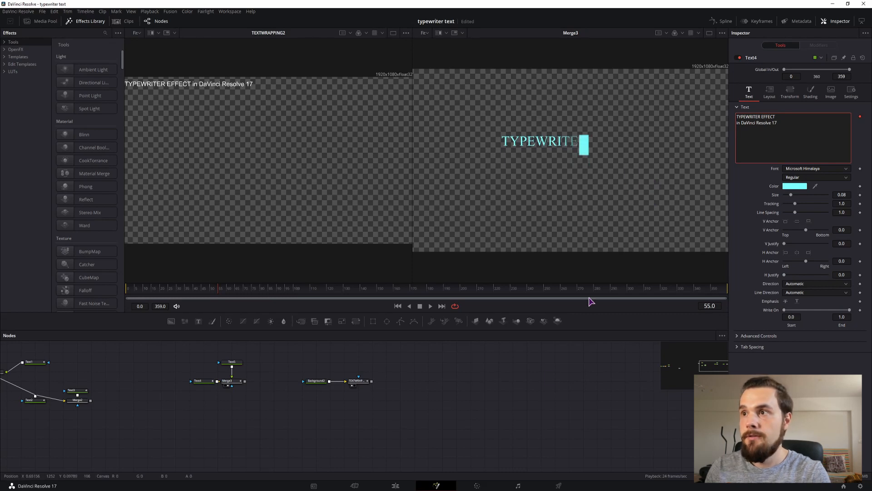